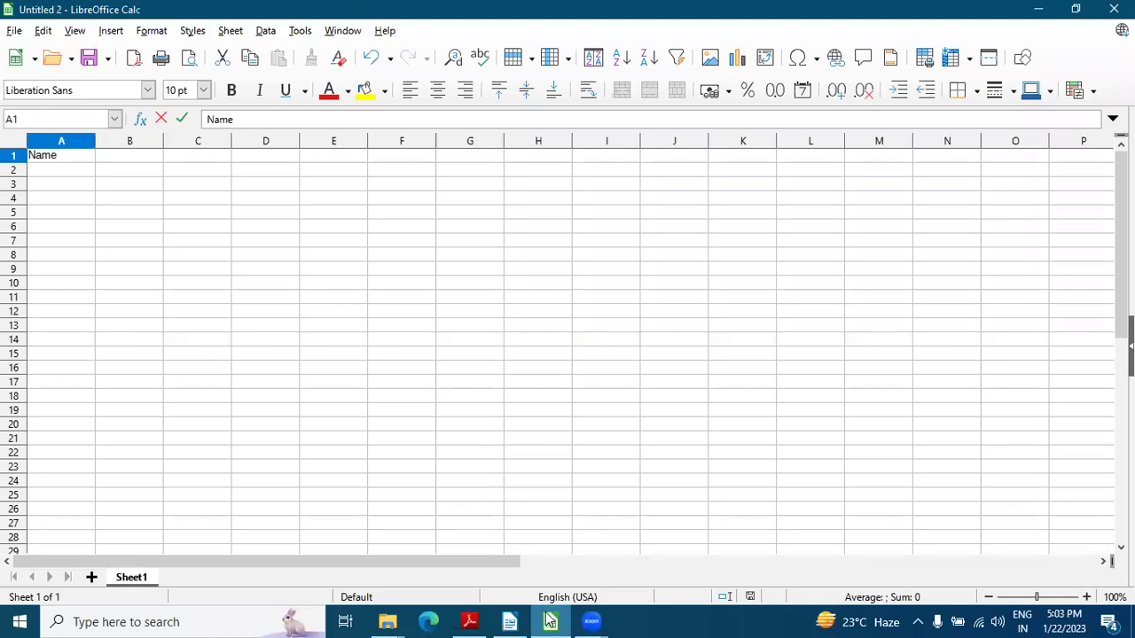
# Check the Question 1 table in Adobe Reader, then return to LibreOffice Calc and replace the A1 entry with "Sr. No.".
pyautogui.click(474, 619)
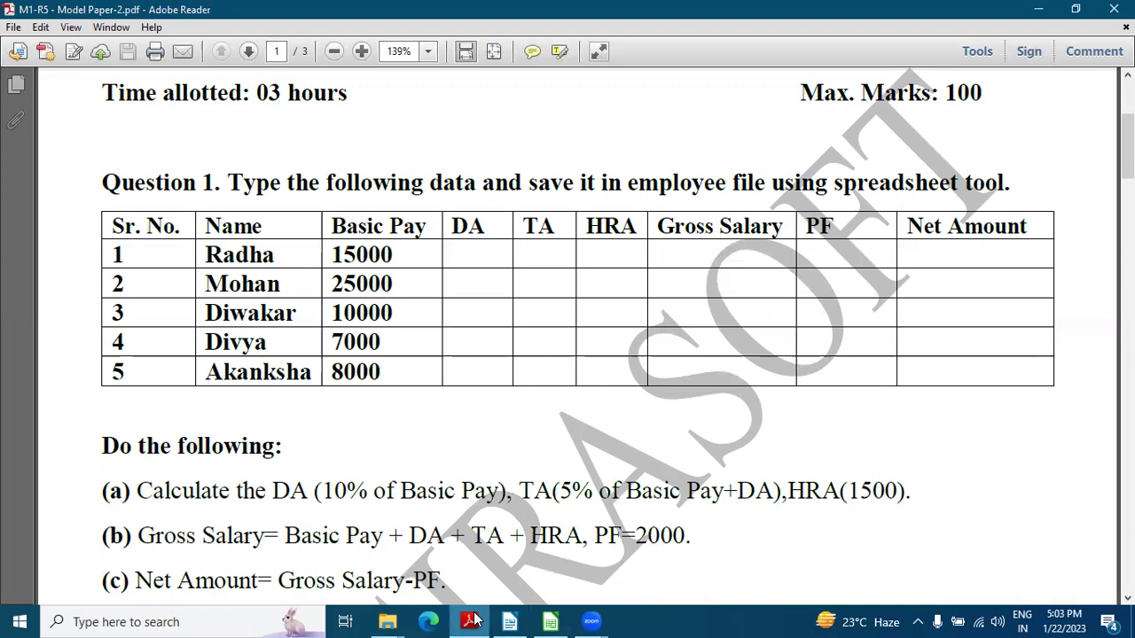
pyautogui.click(550, 622)
pyautogui.press('BackSpace')
pyautogui.press('BackSpace')
pyautogui.press('BackSpace')
pyautogui.press('BackSpace')
pyautogui.write('Sr')
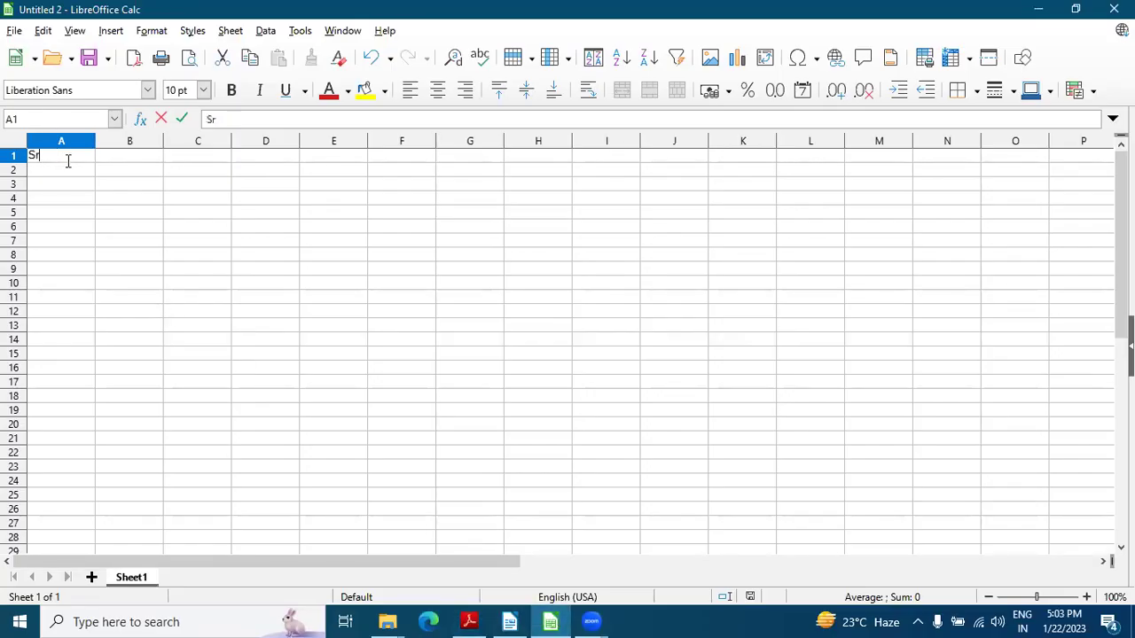
pyautogui.write('. No.')
pyautogui.press('Tab')
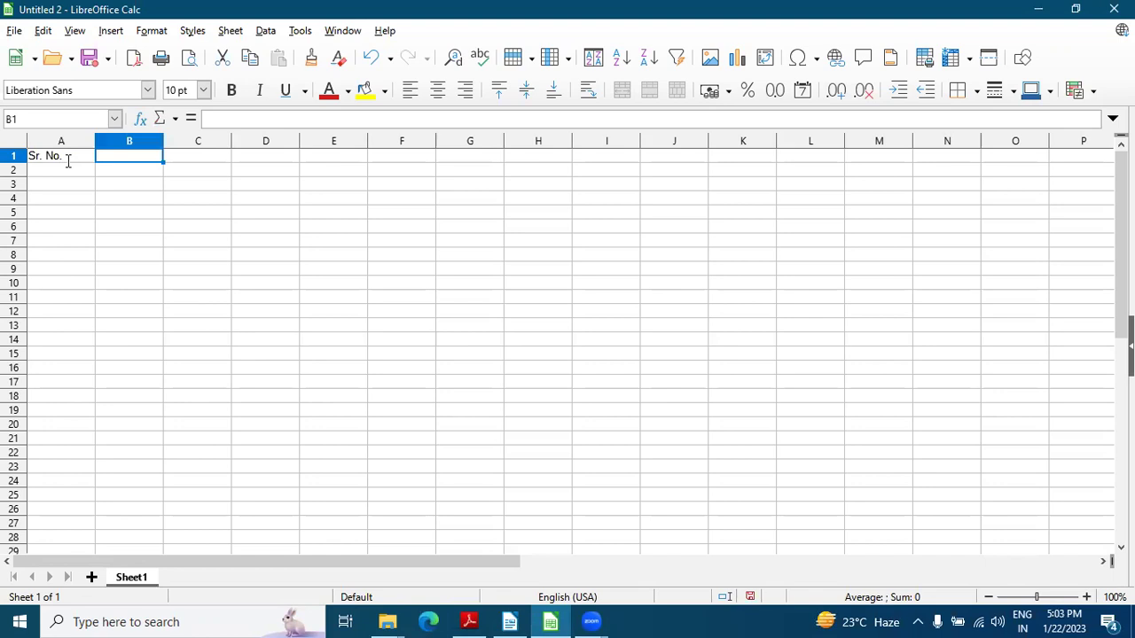
# Enter the column headers Name, Basic Pay, DA, TA and HRA in cells B1 through F1.
pyautogui.write('Name')
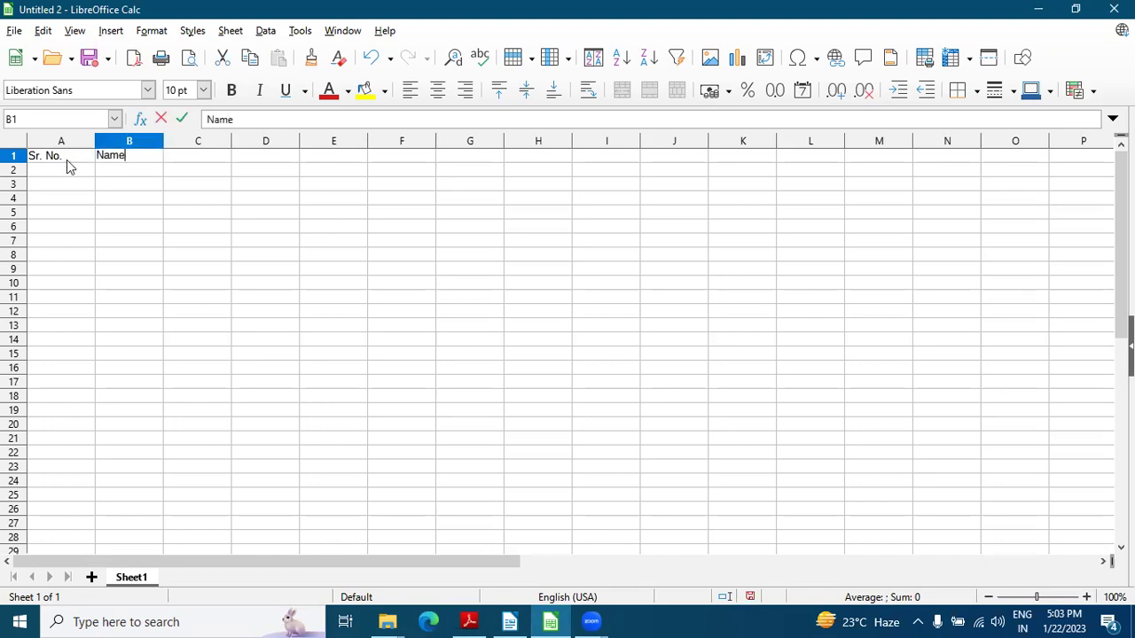
pyautogui.press('Tab')
pyautogui.write('Basi')
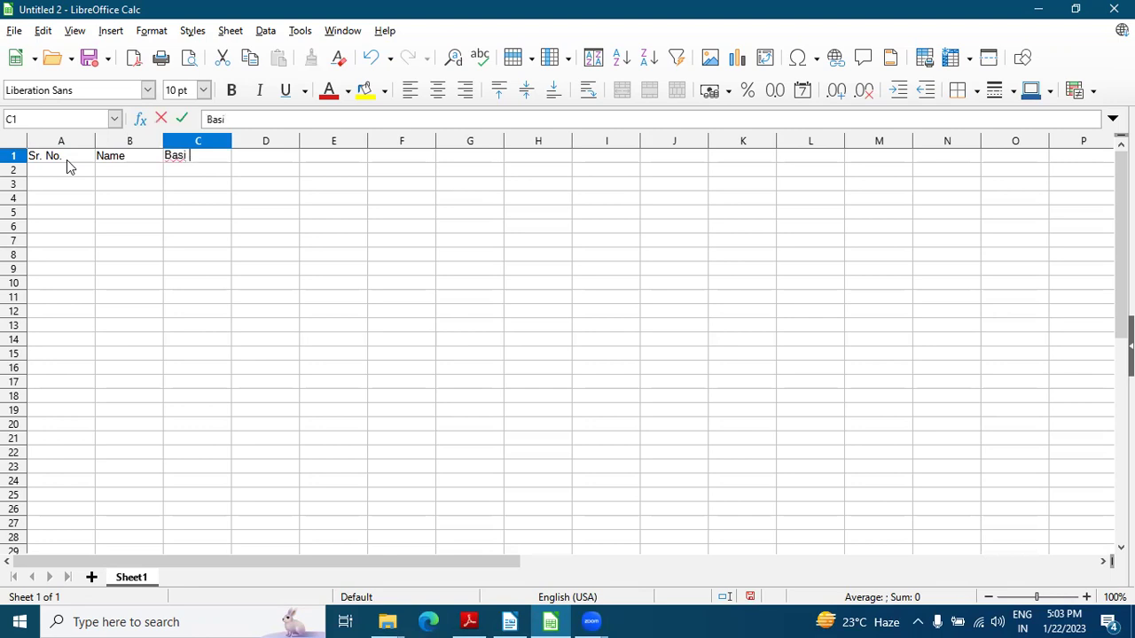
pyautogui.write('c Pay')
pyautogui.press('Tab')
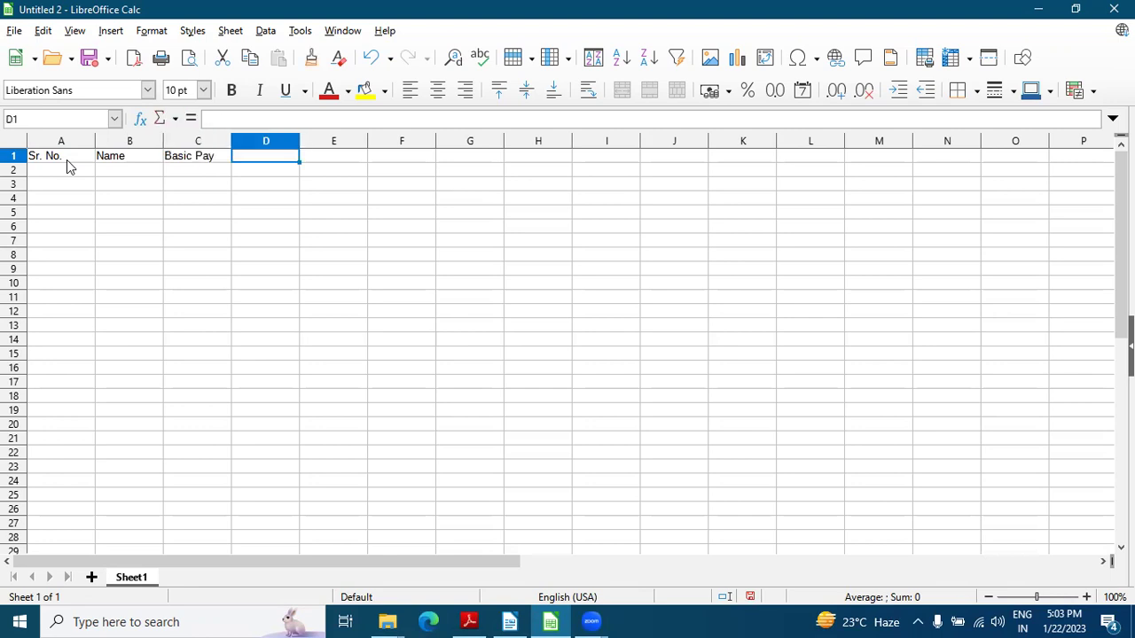
pyautogui.write('DA')
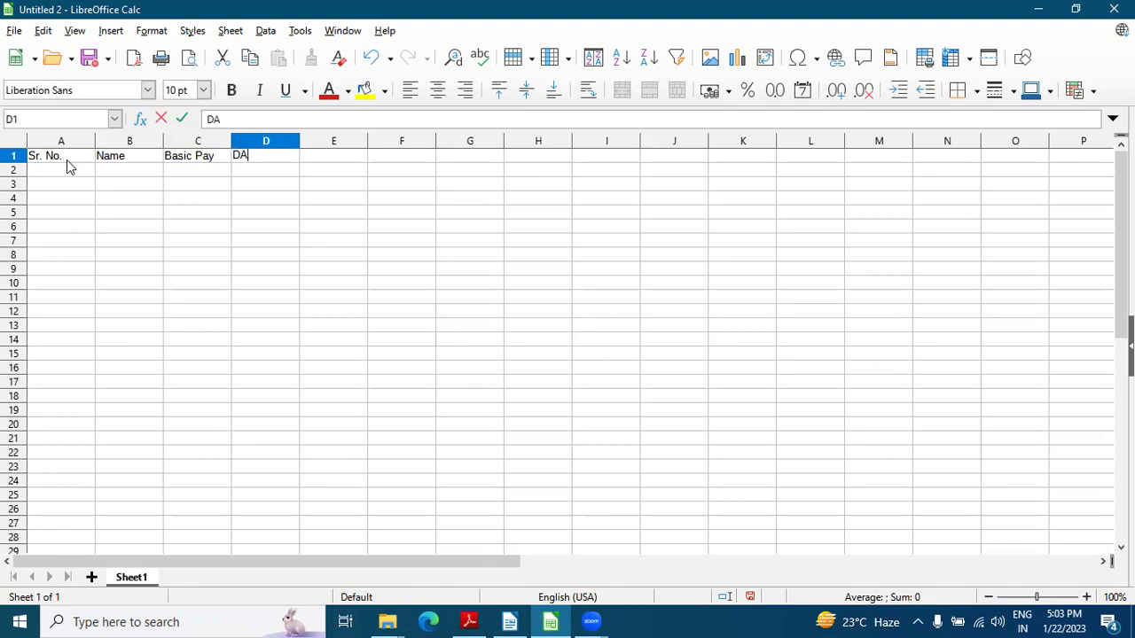
pyautogui.press('Tab')
pyautogui.write('TA')
pyautogui.press('Tab')
pyautogui.write('HRA')
pyautogui.press('Tab')
# Enter the headers Gross Salary, PF and Net Amount in cells G1 through I1.
pyautogui.write('Gross Pay')
pyautogui.press('Tab')
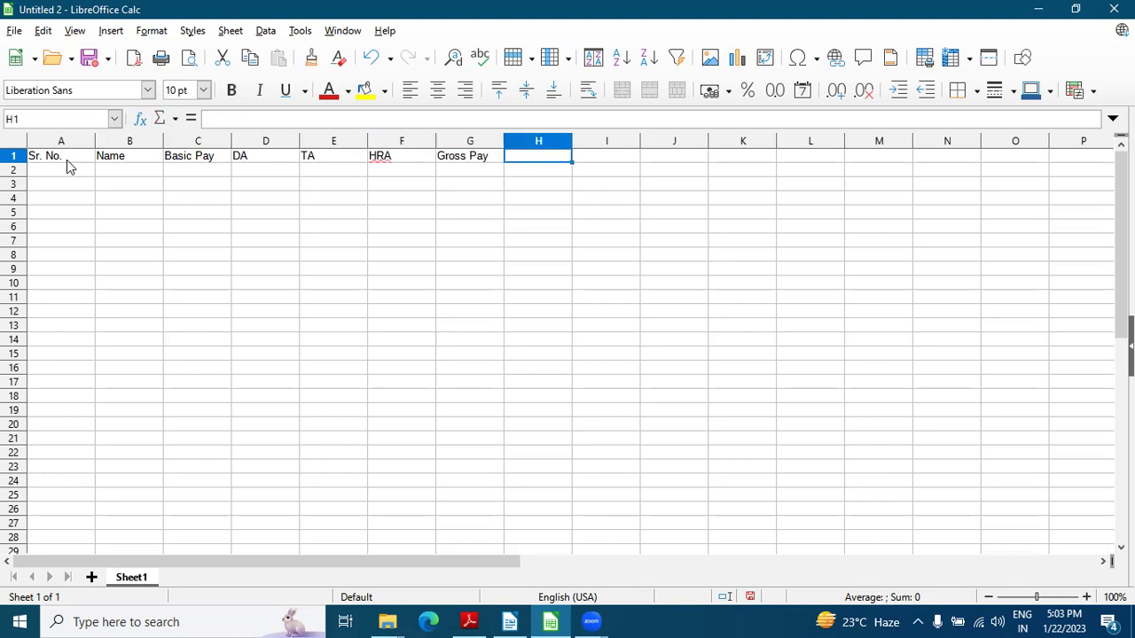
pyautogui.press('Left')
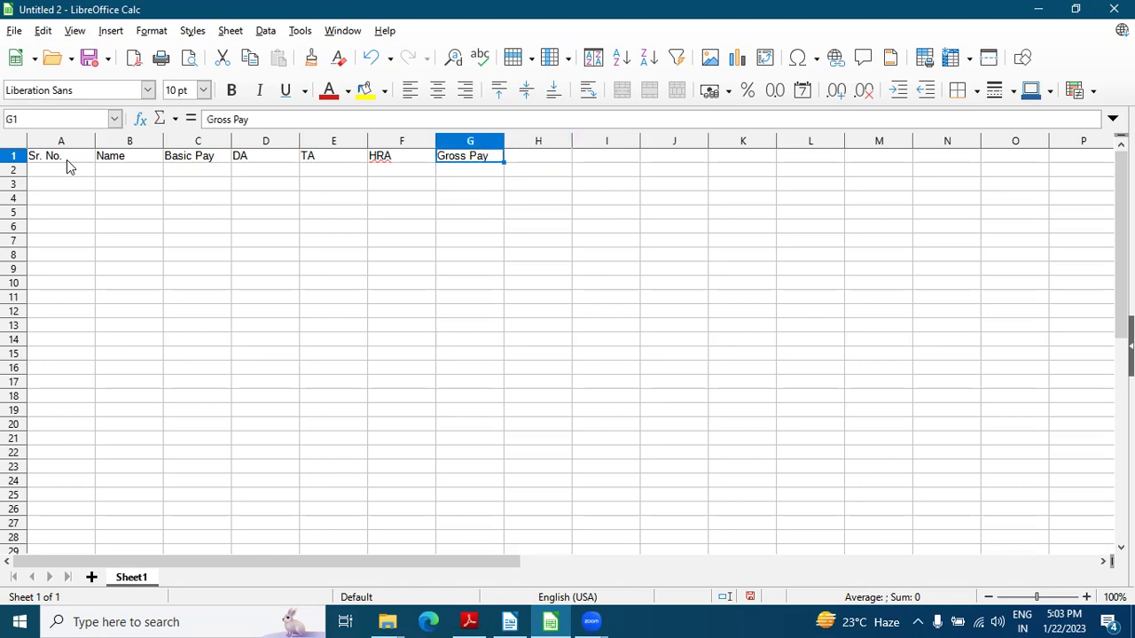
pyautogui.write('Gros')
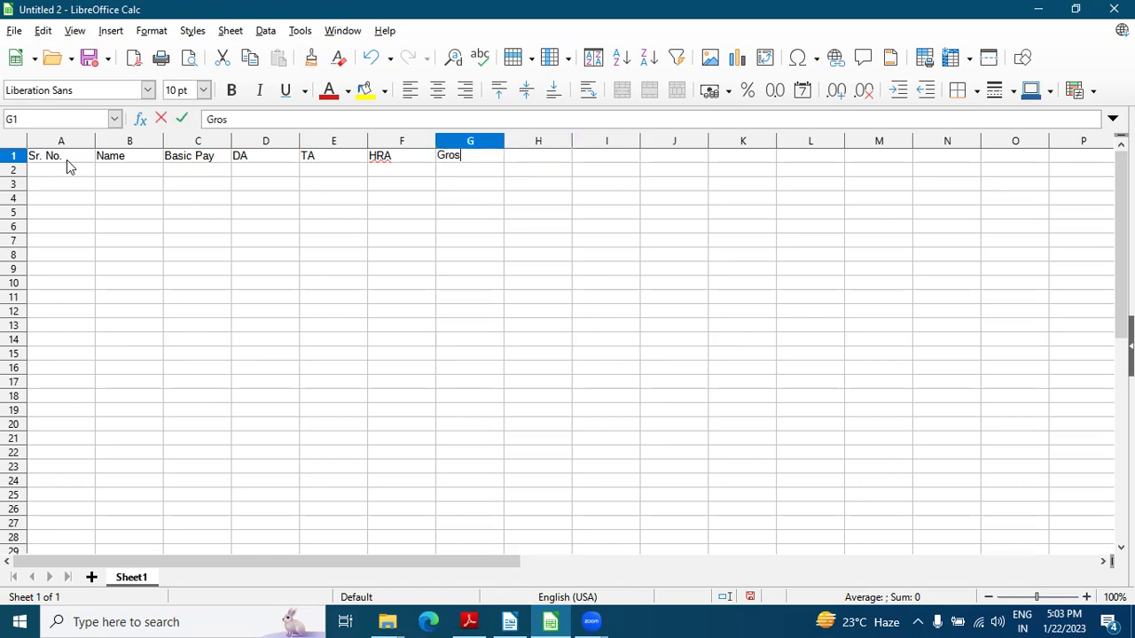
pyautogui.write('s Salary')
pyautogui.press('Tab')
pyautogui.write('PF')
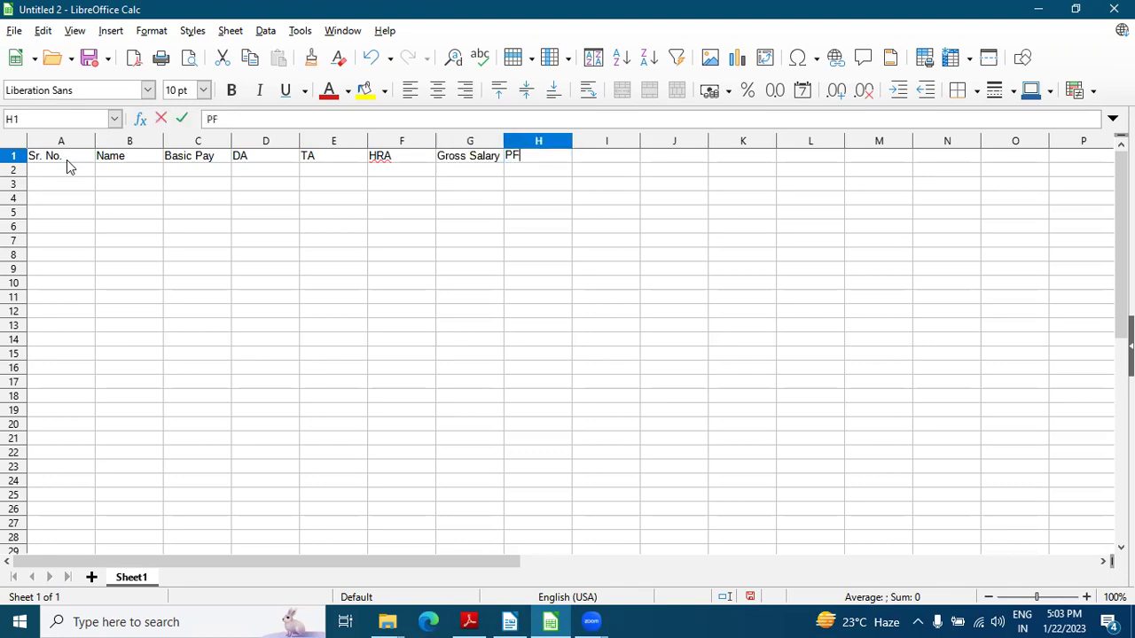
pyautogui.press('Tab')
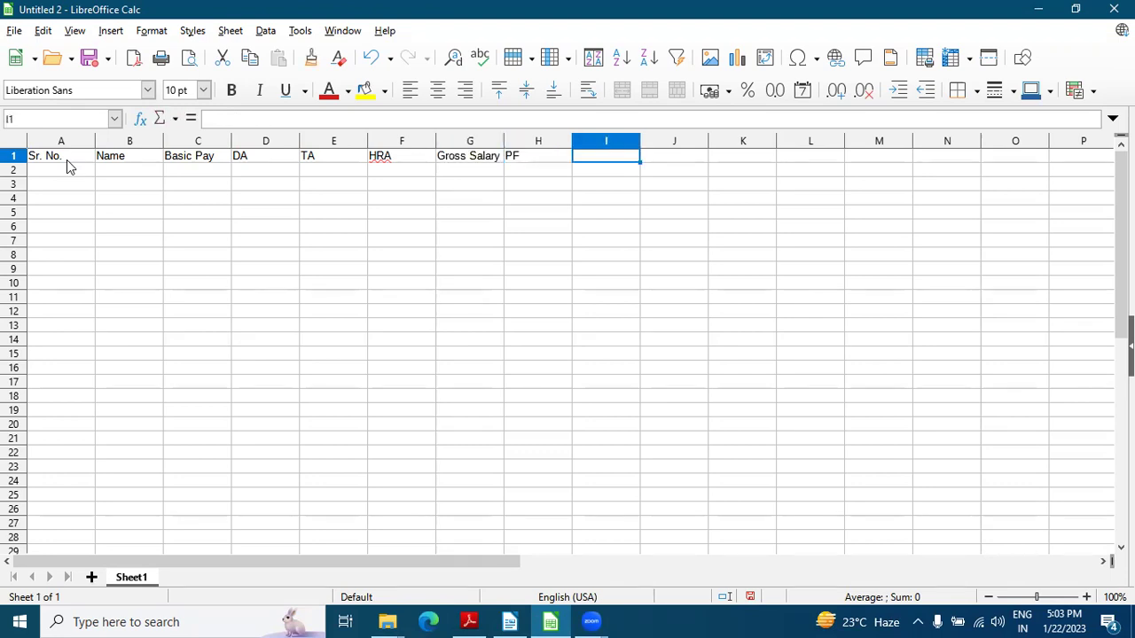
pyautogui.write('Net ')
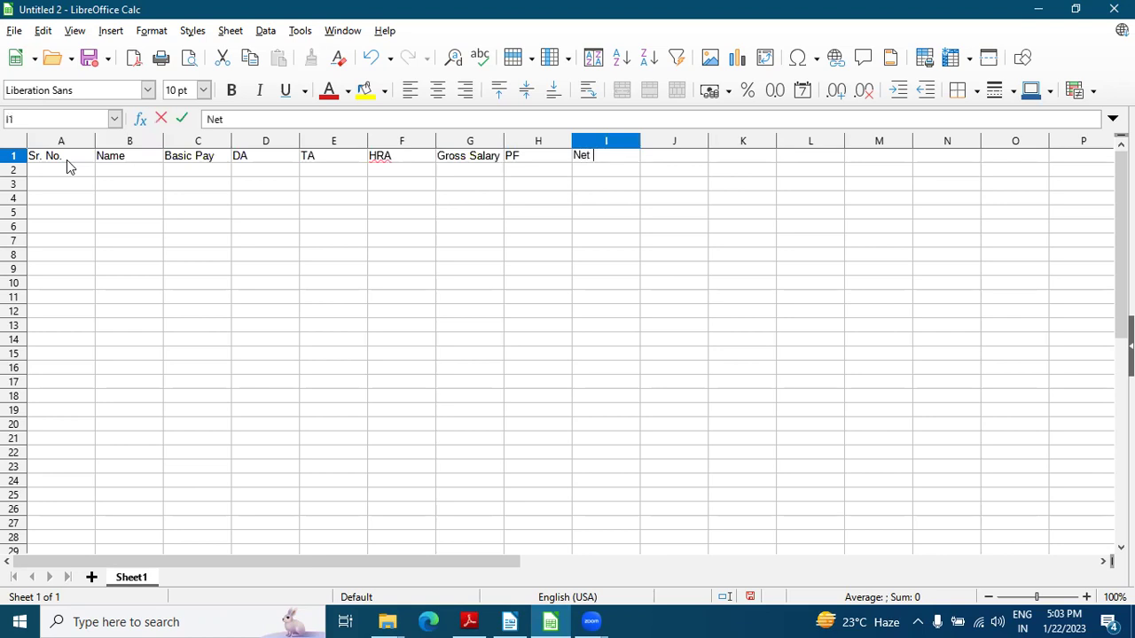
pyautogui.write('AMount')
pyautogui.press('Return')
# Number the records 1 to 5 under Sr. No. in cells A2 through A6.
pyautogui.press('Left')
pyautogui.press('Left')
pyautogui.press('Left')
pyautogui.press('Left')
pyautogui.press('Left')
pyautogui.press('Left')
pyautogui.press('Left')
pyautogui.press('Left')
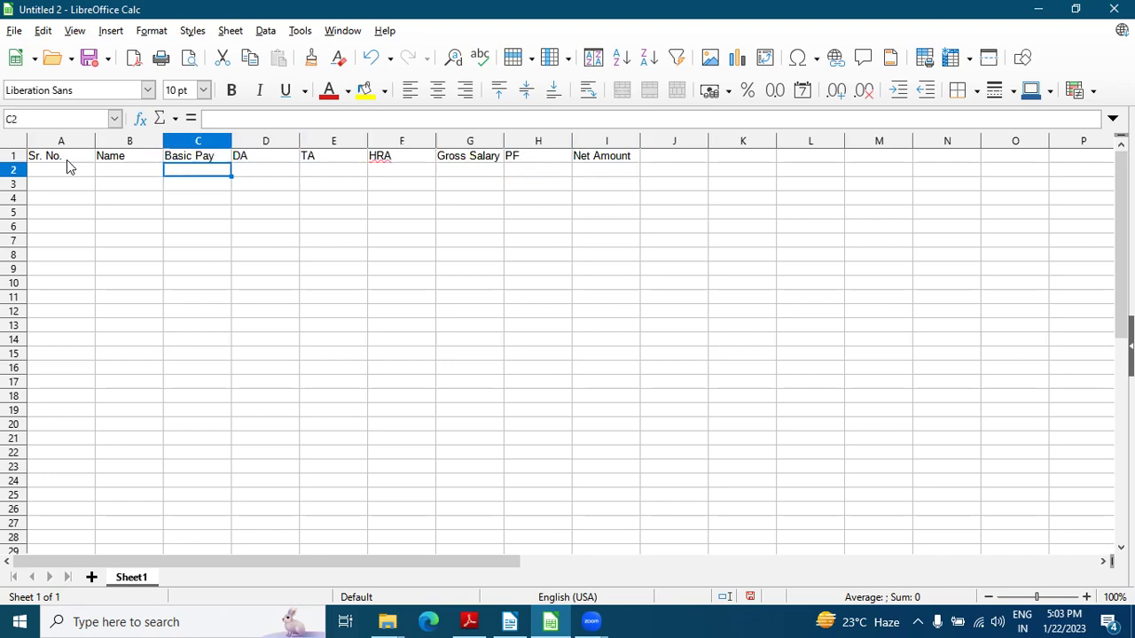
pyautogui.write('1')
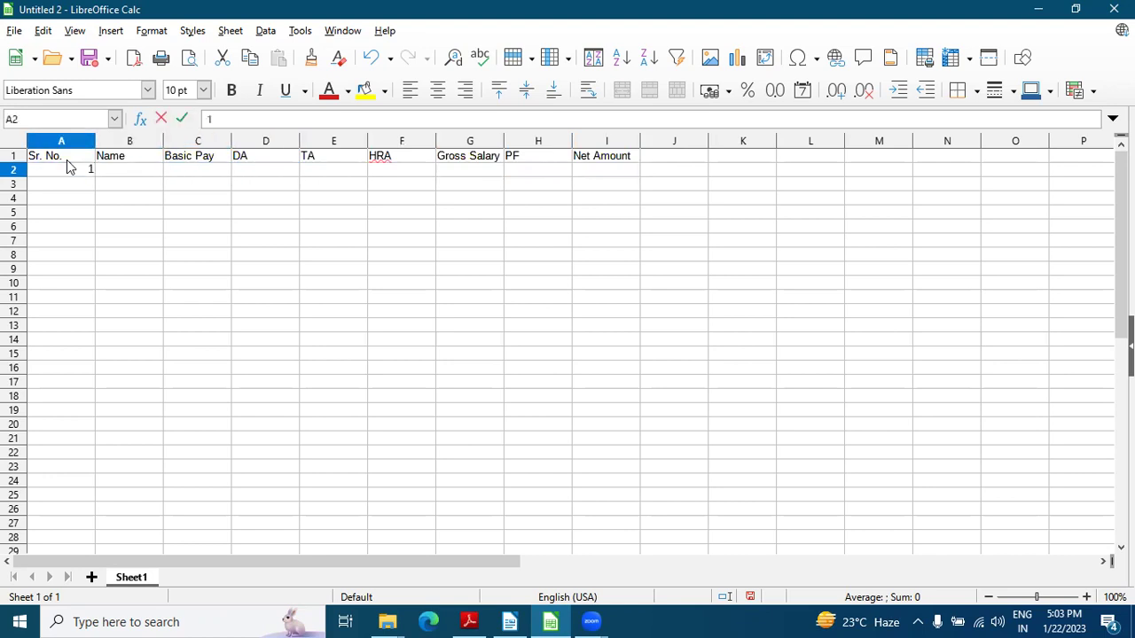
pyautogui.press('Return')
pyautogui.write('2')
pyautogui.press('Return')
pyautogui.write('3')
pyautogui.press('Return')
pyautogui.write('4')
pyautogui.press('Return')
pyautogui.write('5')
pyautogui.press('Tab')
# Enter the first two employees' names from the question paper in cells B2 and B3.
pyautogui.press('Up')
pyautogui.press('Up')
pyautogui.press('Up')
pyautogui.press('Up')
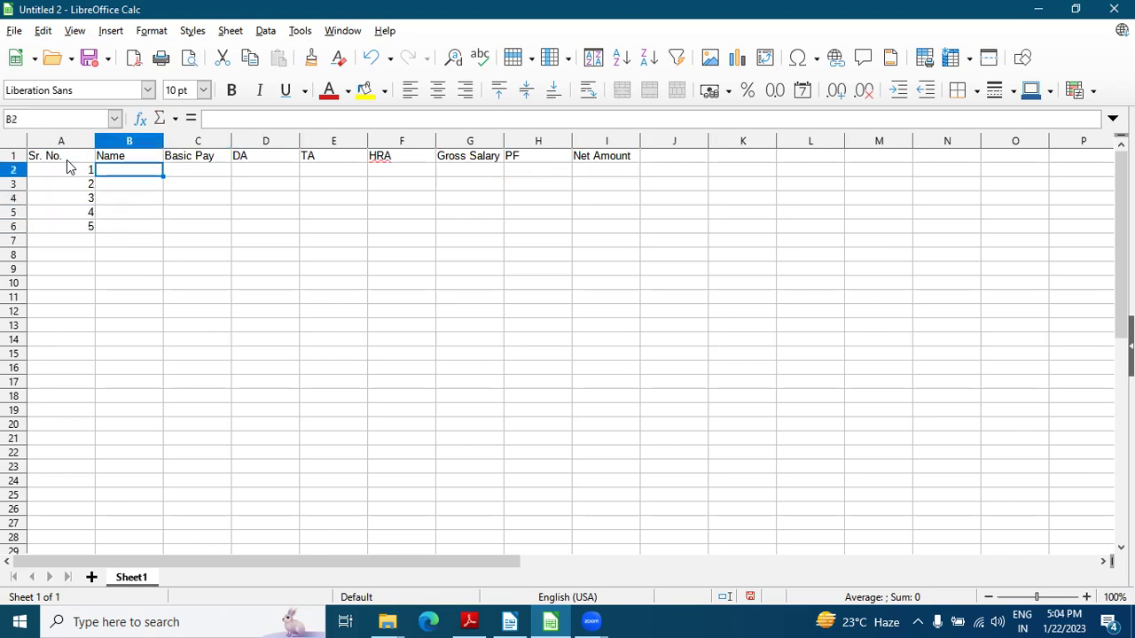
pyautogui.write('Radha')
pyautogui.click(70, 168)
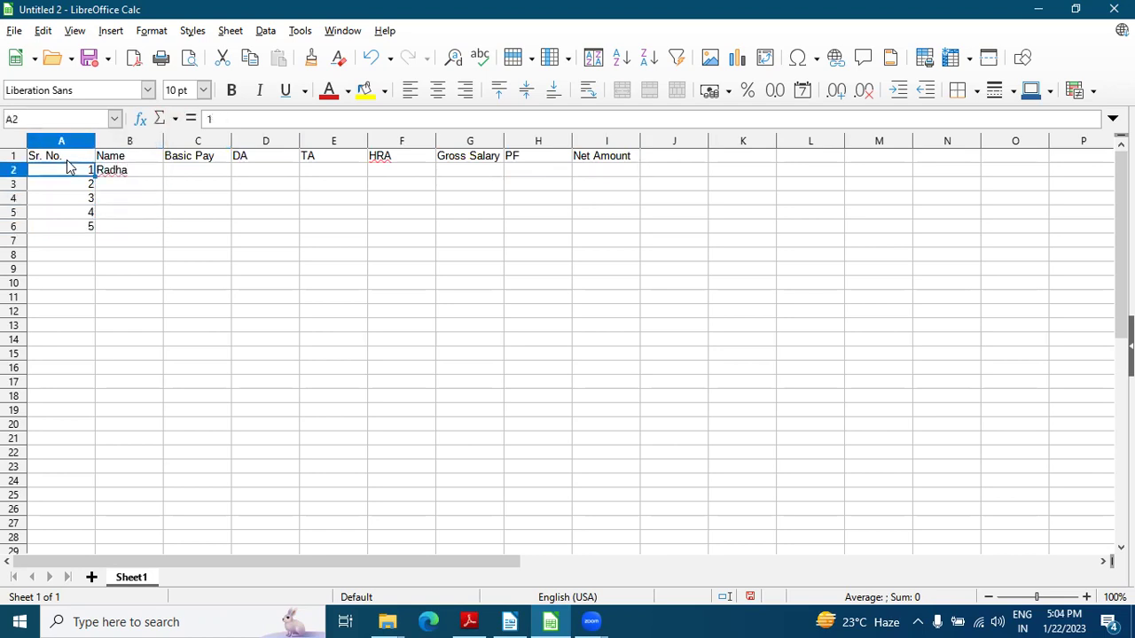
pyautogui.press('Down')
pyautogui.press('Right')
pyautogui.write('Moho')
pyautogui.press('BackSpace')
pyautogui.write('a')
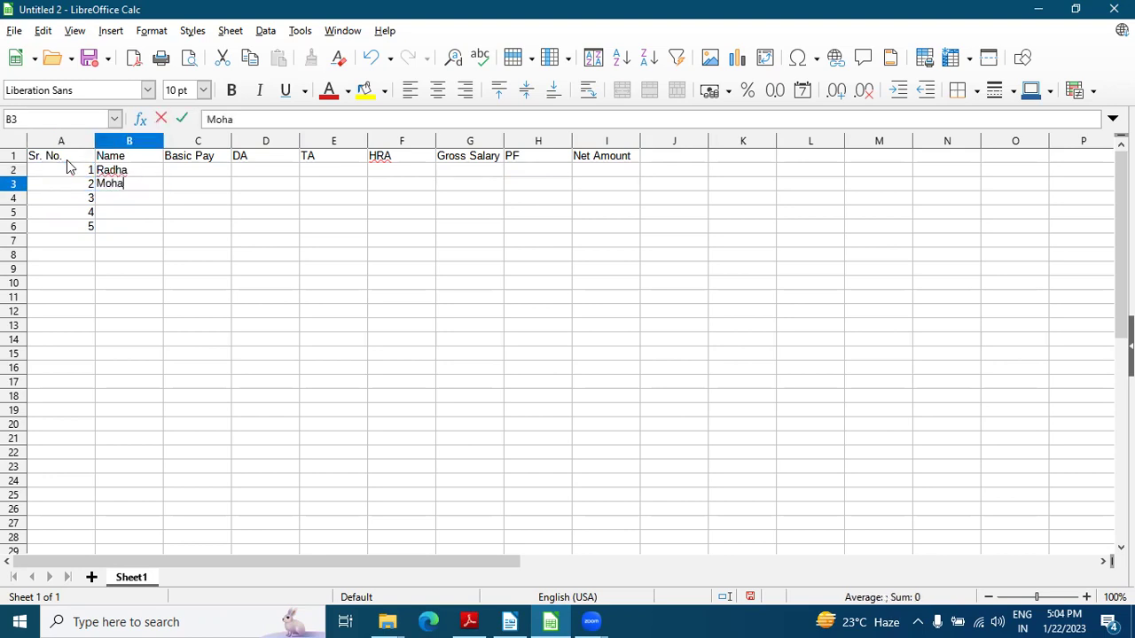
pyautogui.write('n')
pyautogui.press('Return')
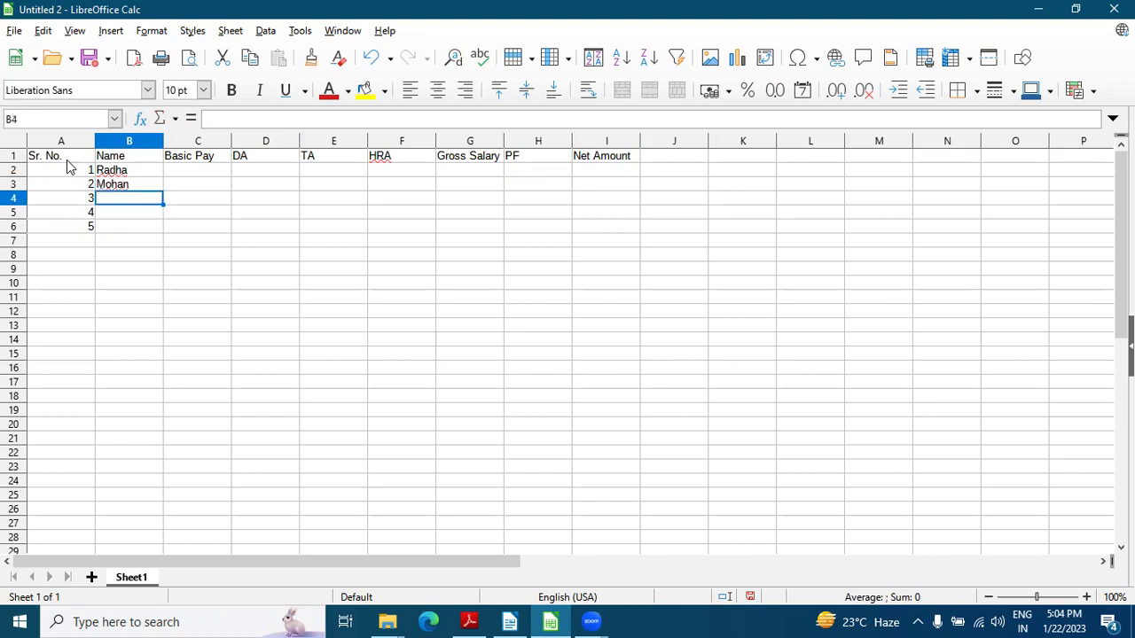
# Enter the remaining three employees' names from the question paper in cells B4 through B6.
pyautogui.write('Diwakar')
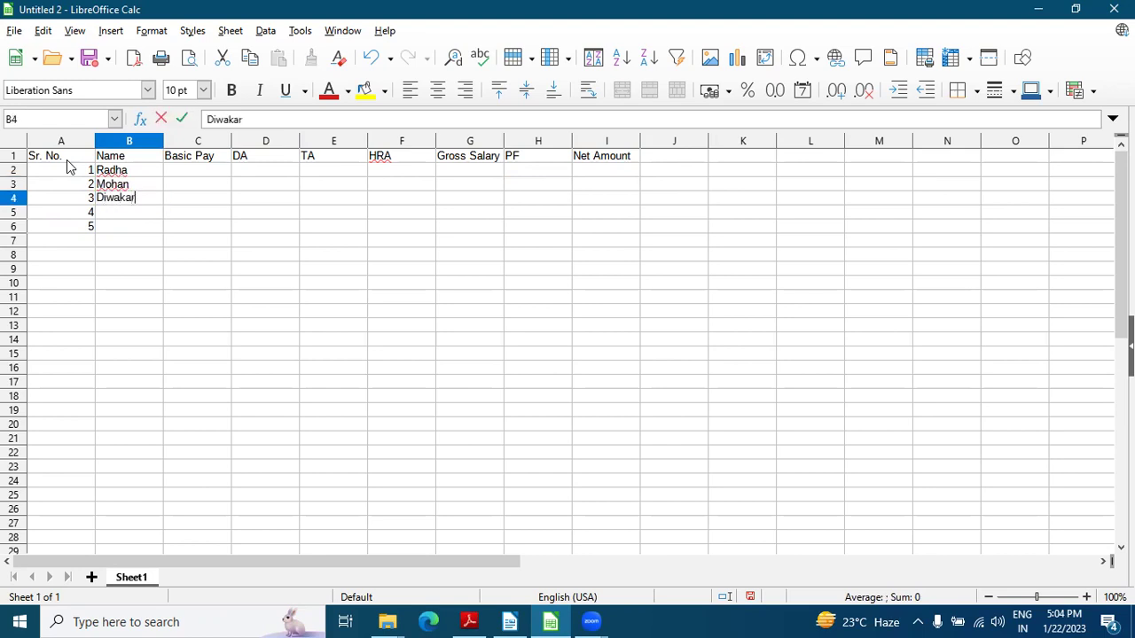
pyautogui.press('Return')
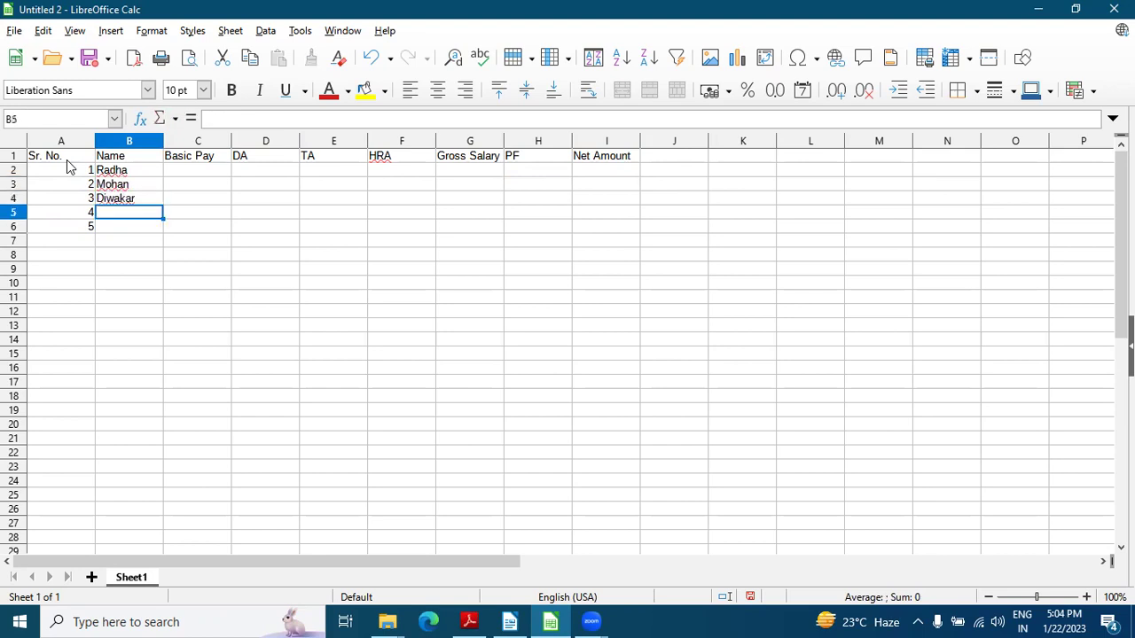
pyautogui.write('D')
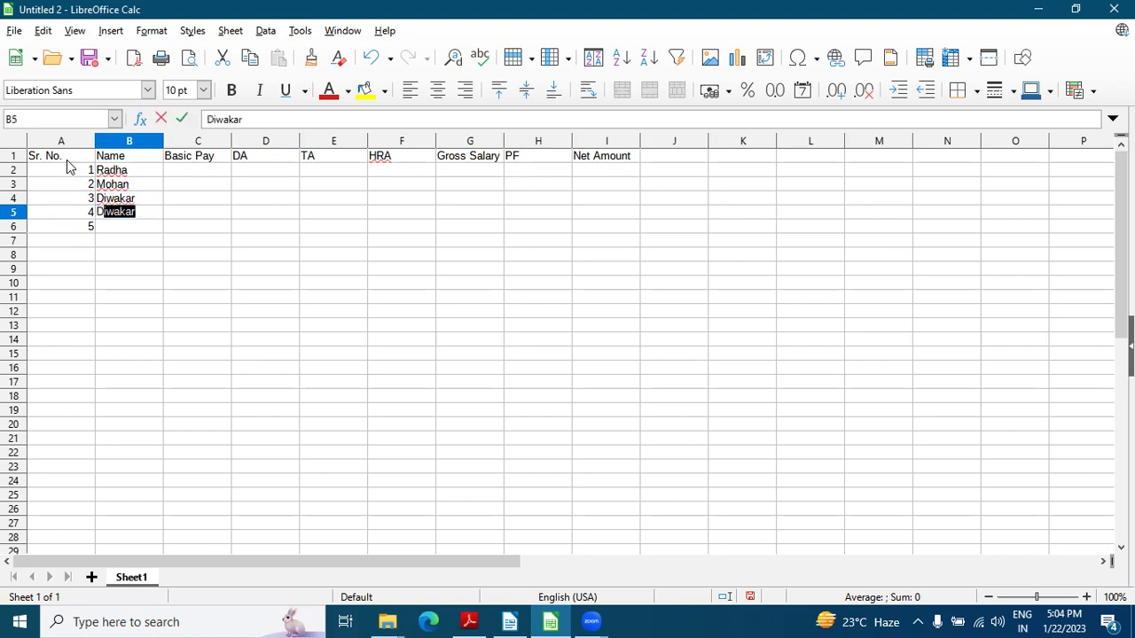
pyautogui.write('vya')
pyautogui.press('Left')
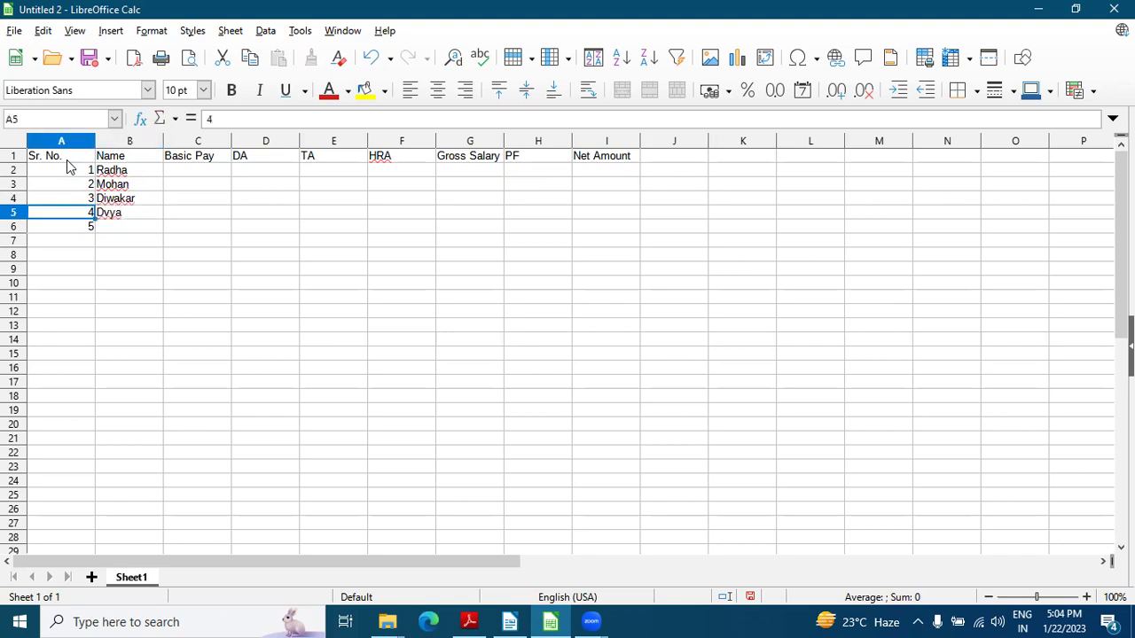
pyautogui.press('Down')
pyautogui.press('Right')
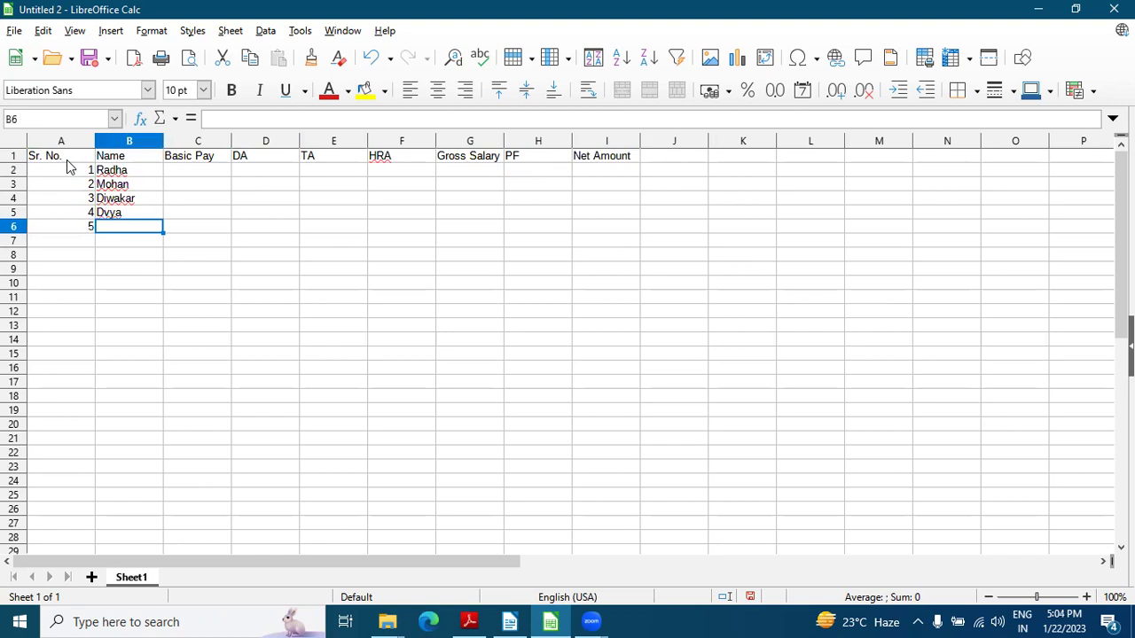
pyautogui.write('Akanksha')
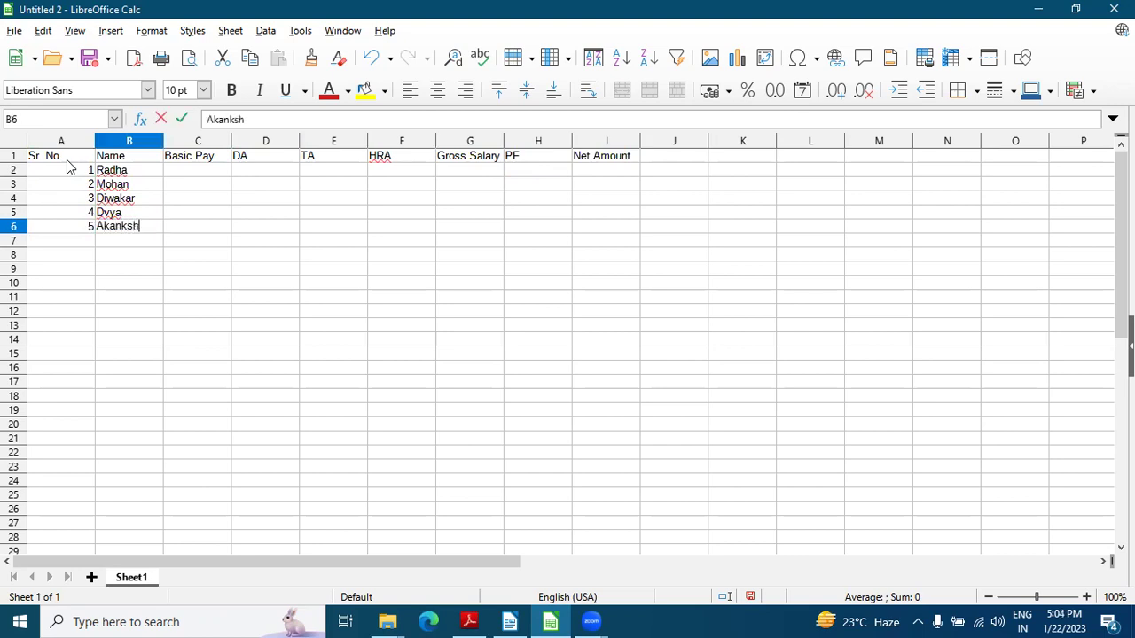
pyautogui.press('Tab')
# Fill Basic Pay in cells C2 through C6 with 15000, 25000, 10000, 7000 and 8000.
pyautogui.press('Up')
pyautogui.press('Up')
pyautogui.press('Up')
pyautogui.press('Up')
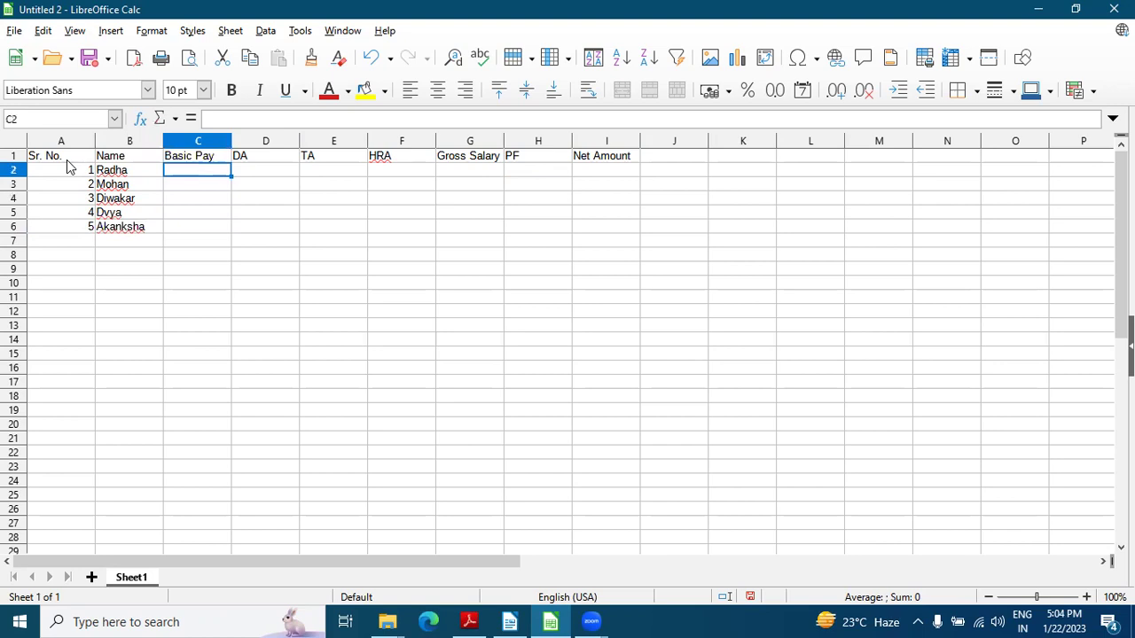
pyautogui.write('15000')
pyautogui.press('Return')
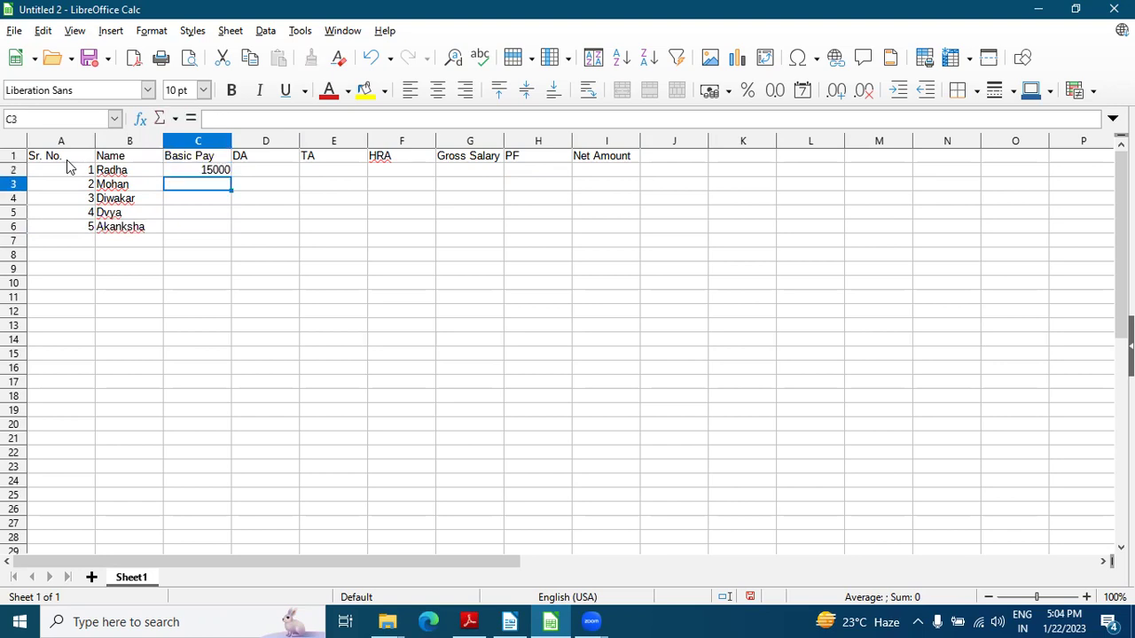
pyautogui.write('25000')
pyautogui.press('Return')
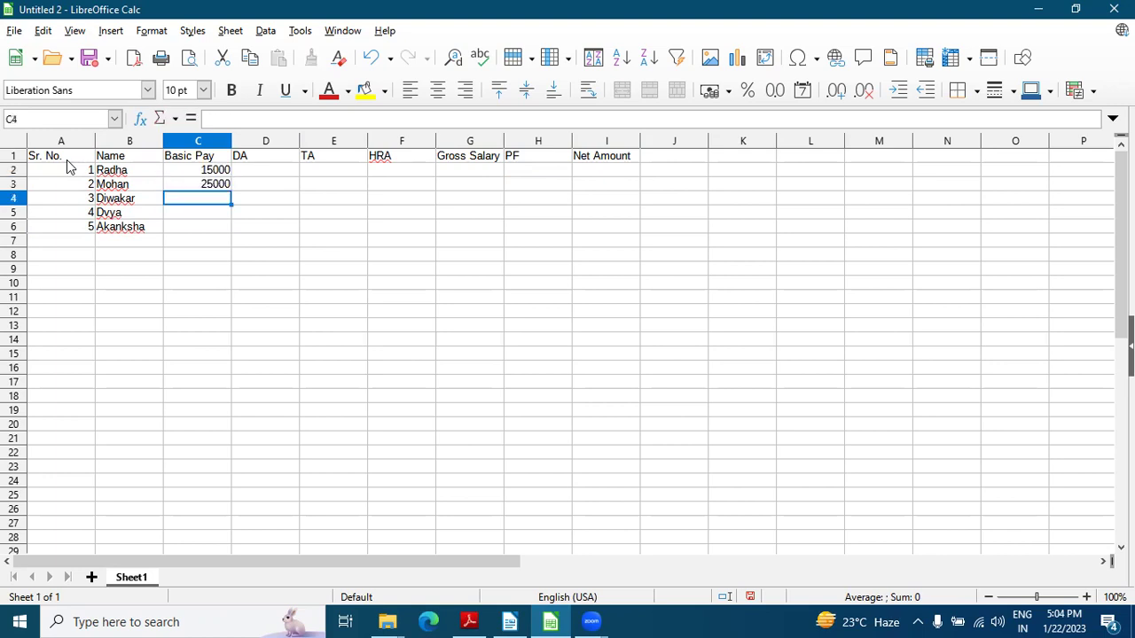
pyautogui.write('10000')
pyautogui.press('Return')
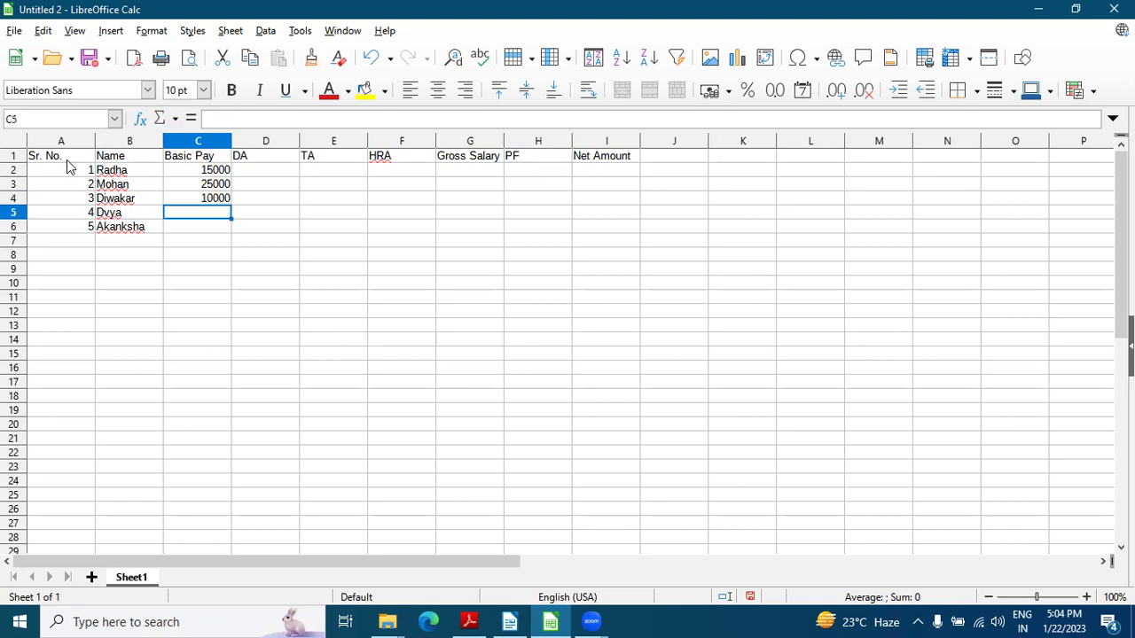
pyautogui.write('7000')
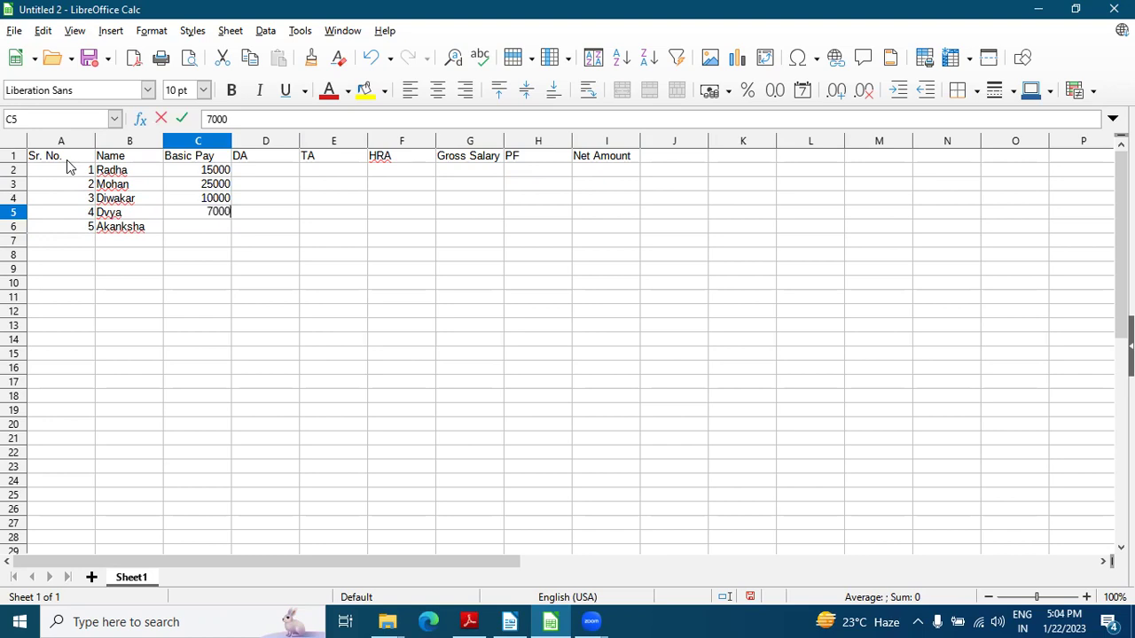
pyautogui.press('Return')
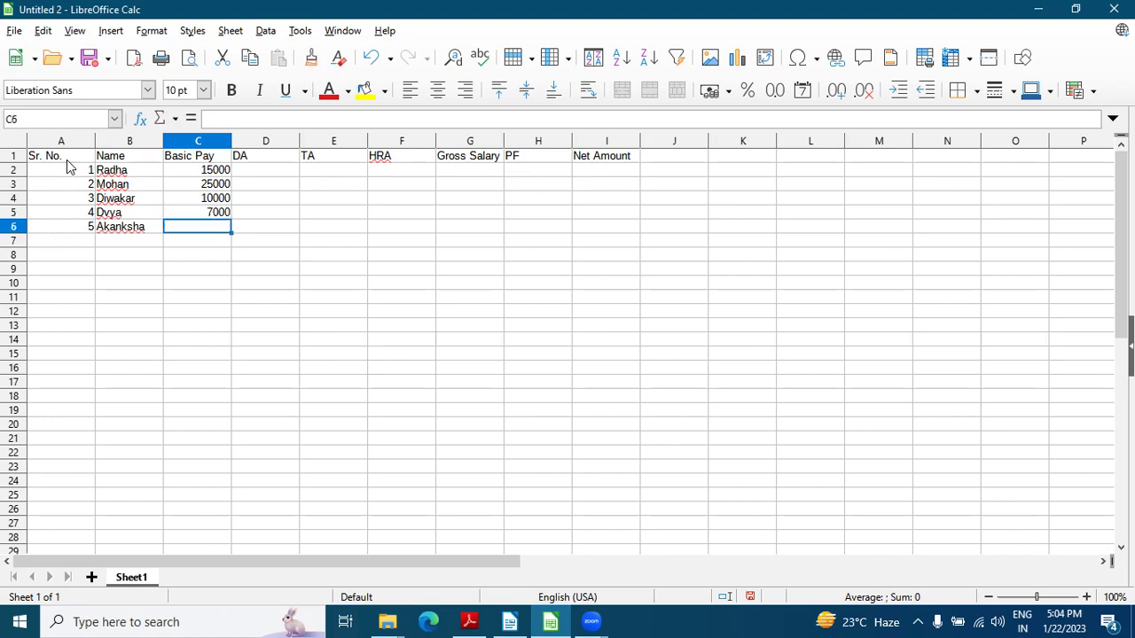
pyautogui.write('8000')
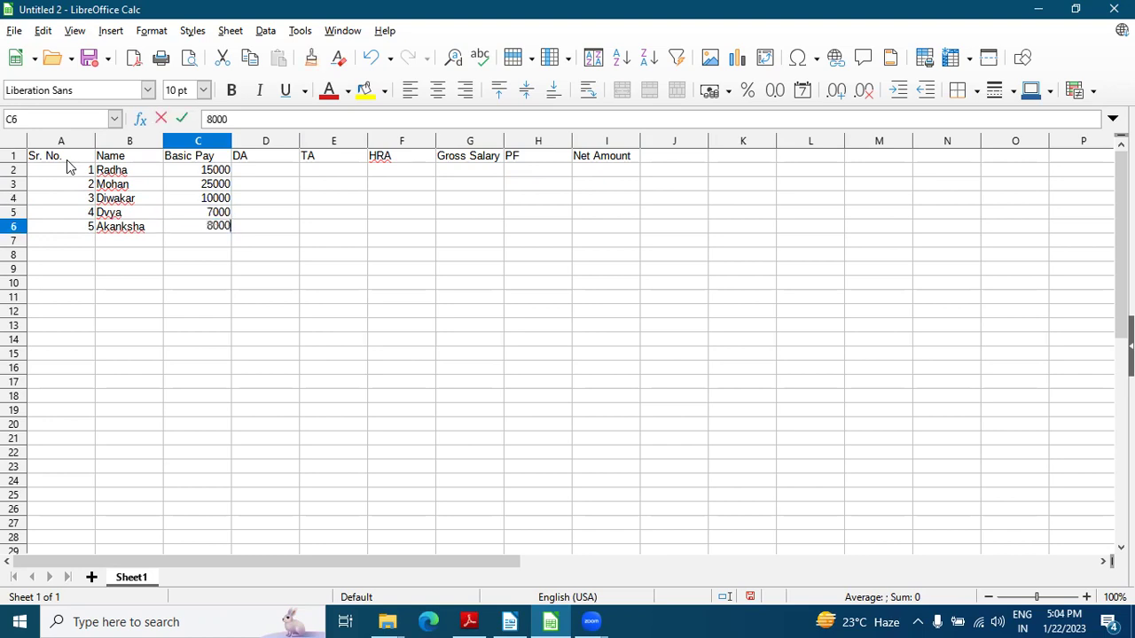
pyautogui.press('Return')
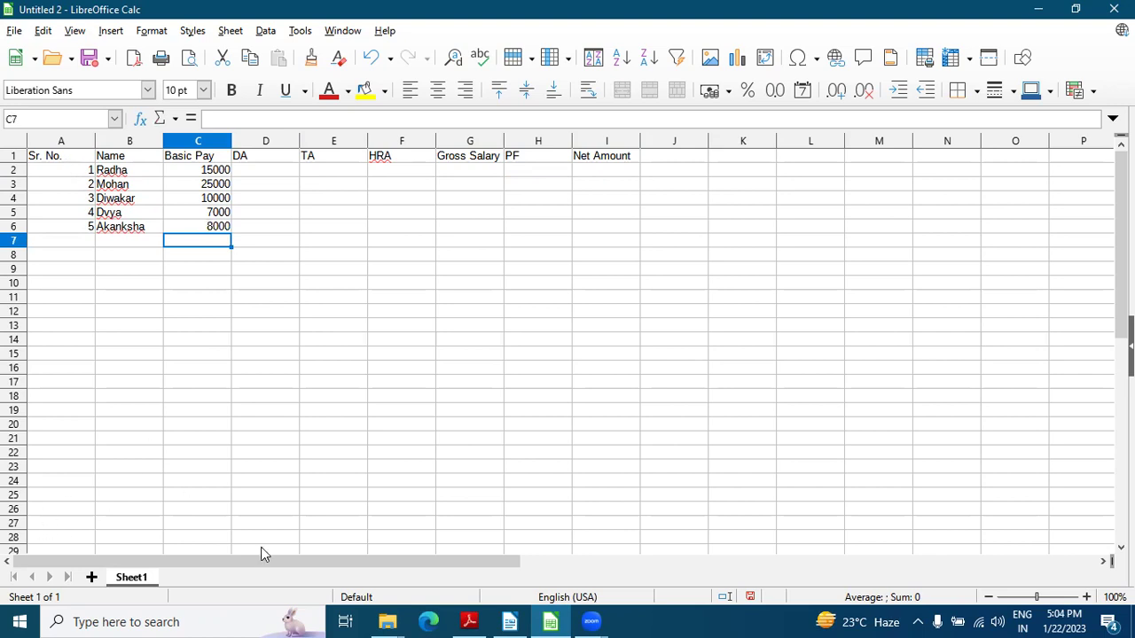
# Switch to the model paper in Adobe Reader and examine the DA, TA, HRA, Gross Salary, PF and Net Amount instructions of Question 1.
pyautogui.click(471, 621)
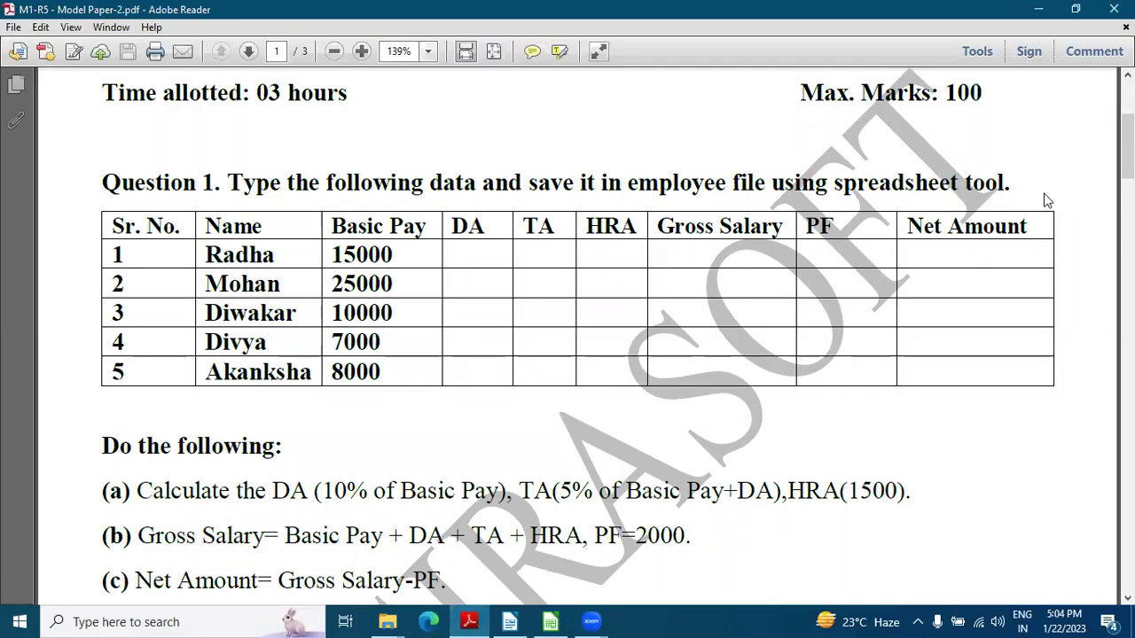
pyautogui.moveTo(1128, 142); pyautogui.dragTo(1128, 152)
pyautogui.scroll(-1, 568, 337)
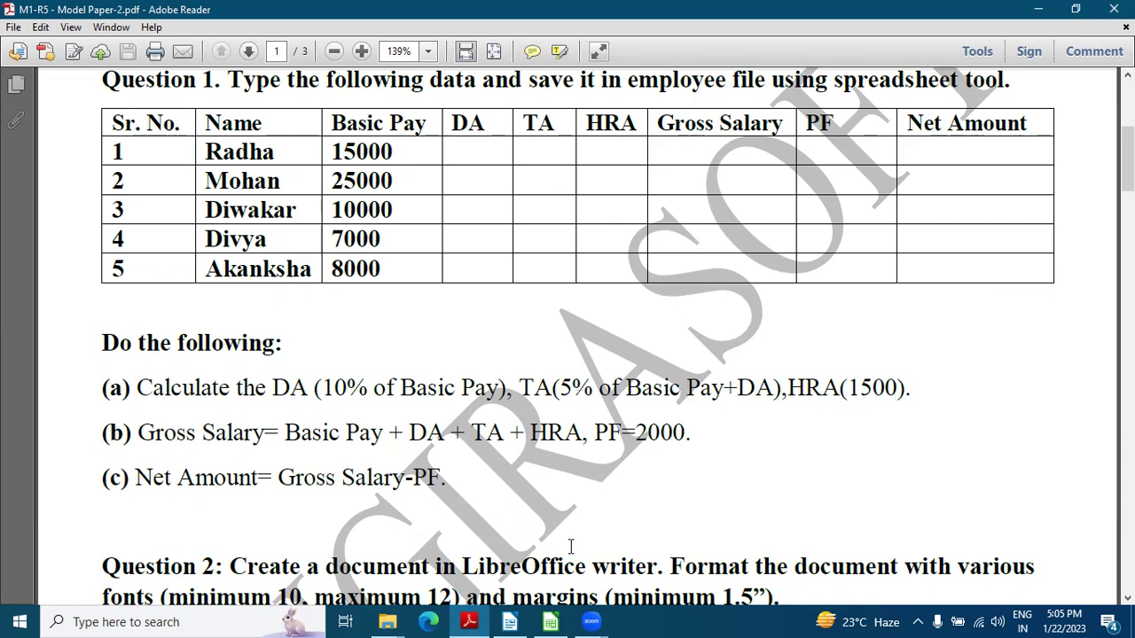
# Return to LibreOffice Calc, calculate DA in D2 with =(C2*10/100), and fill the formula down through D6.
pyautogui.click(549, 621)
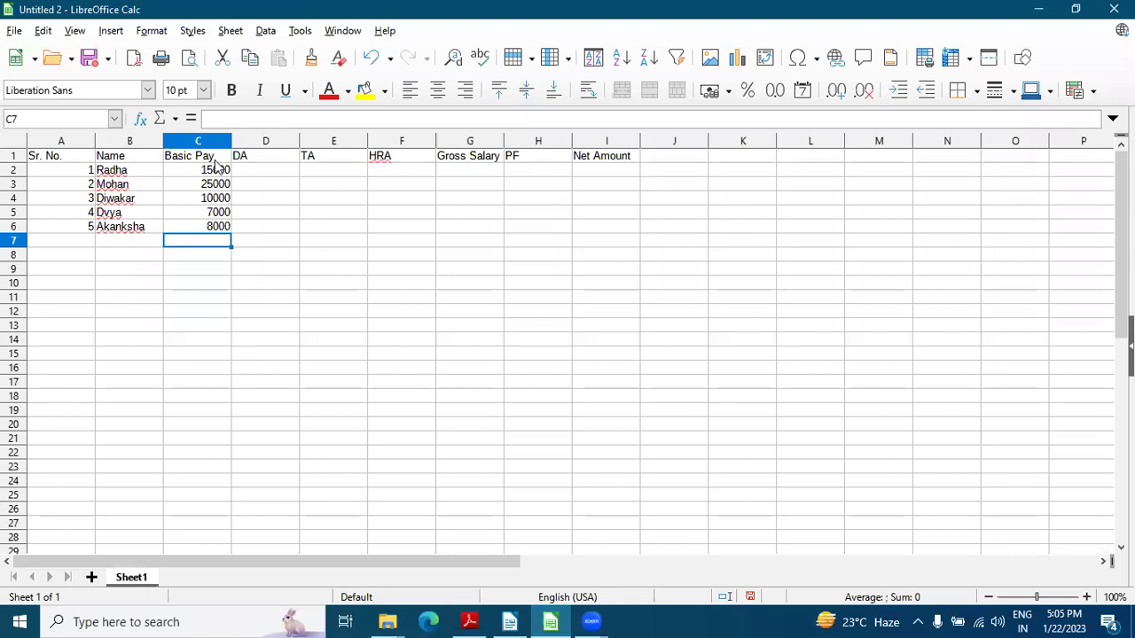
pyautogui.click(248, 176)
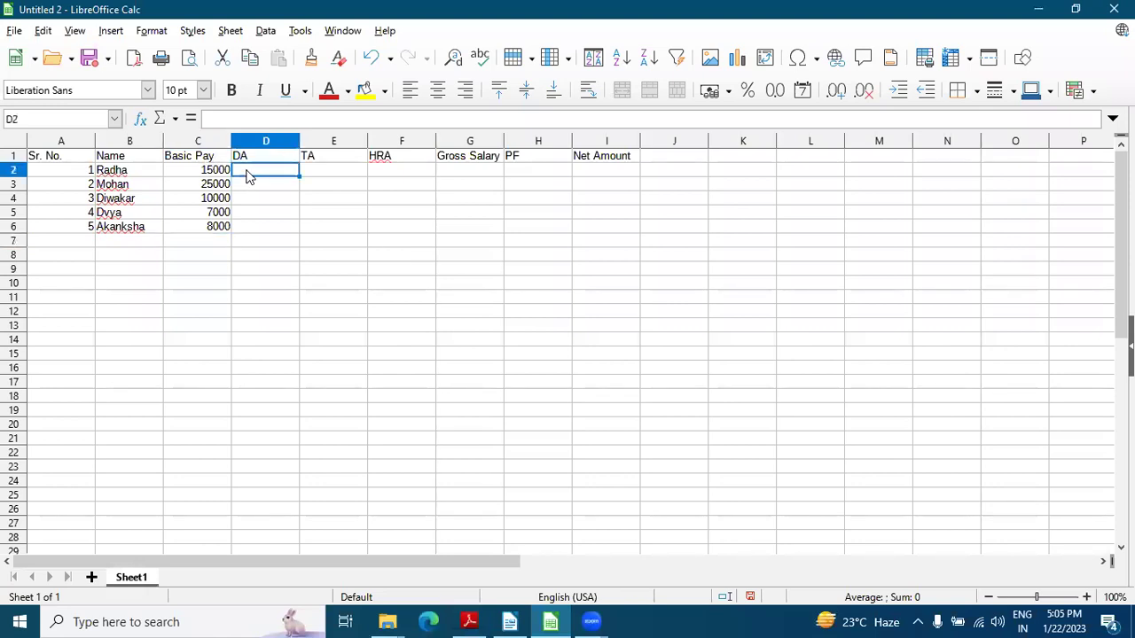
pyautogui.write('=(')
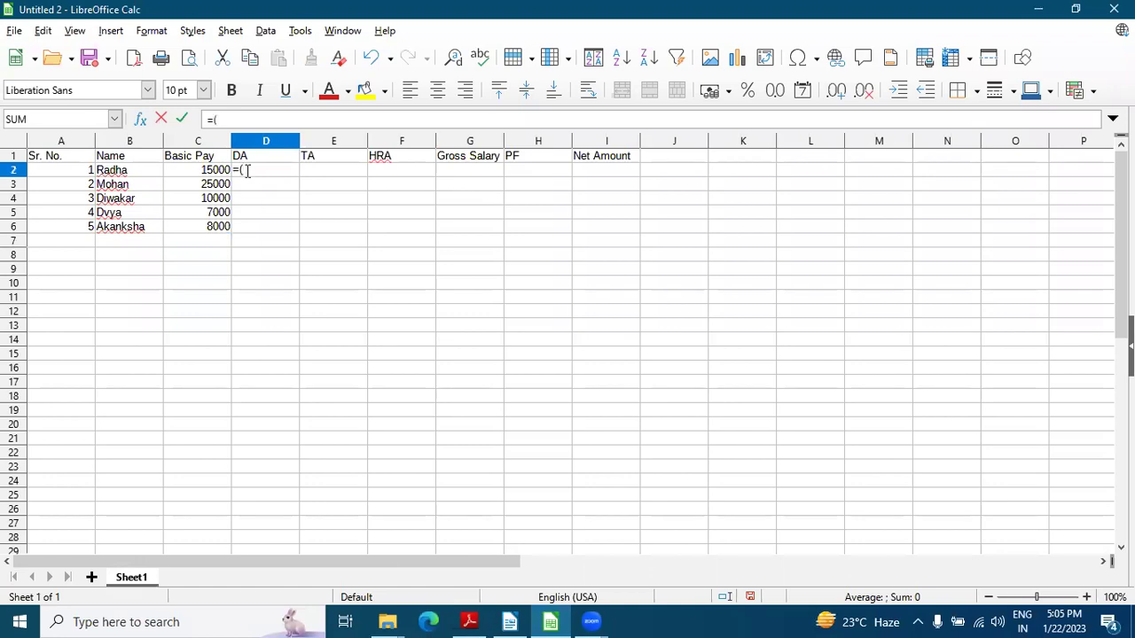
pyautogui.click(190, 172)
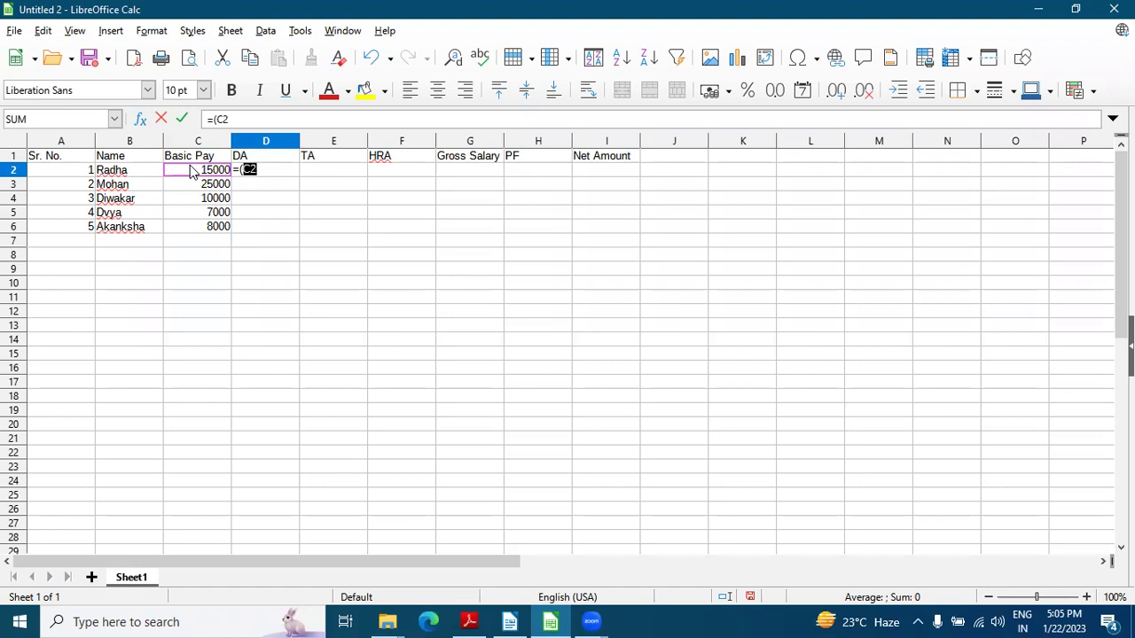
pyautogui.write('*10/1000')
pyautogui.press('BackSpace')
pyautogui.write(')')
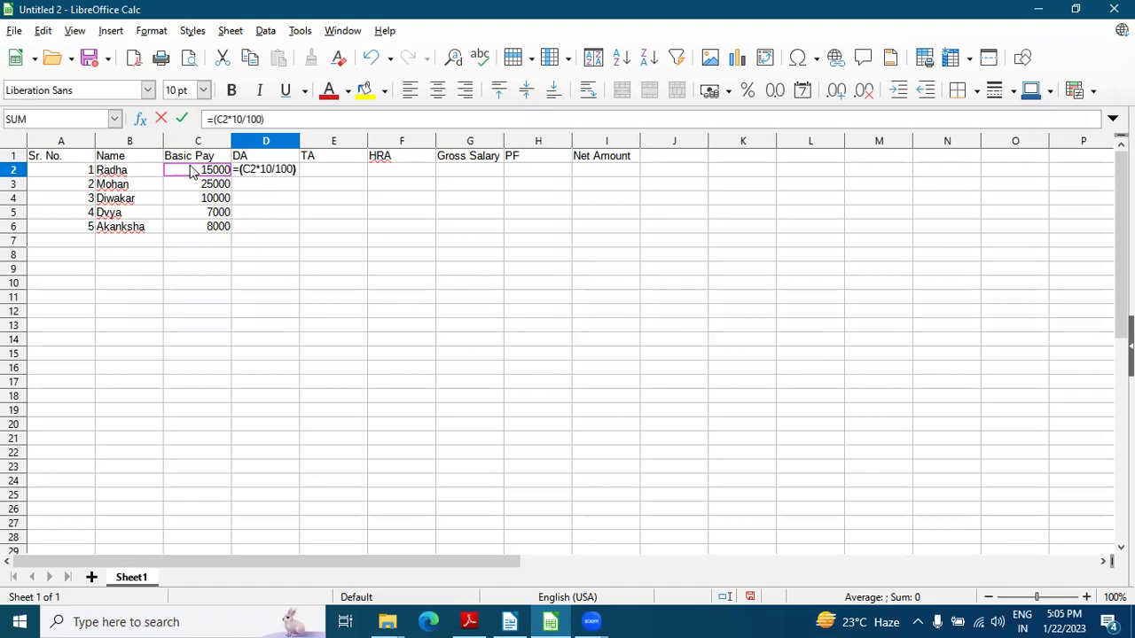
pyautogui.press('Return')
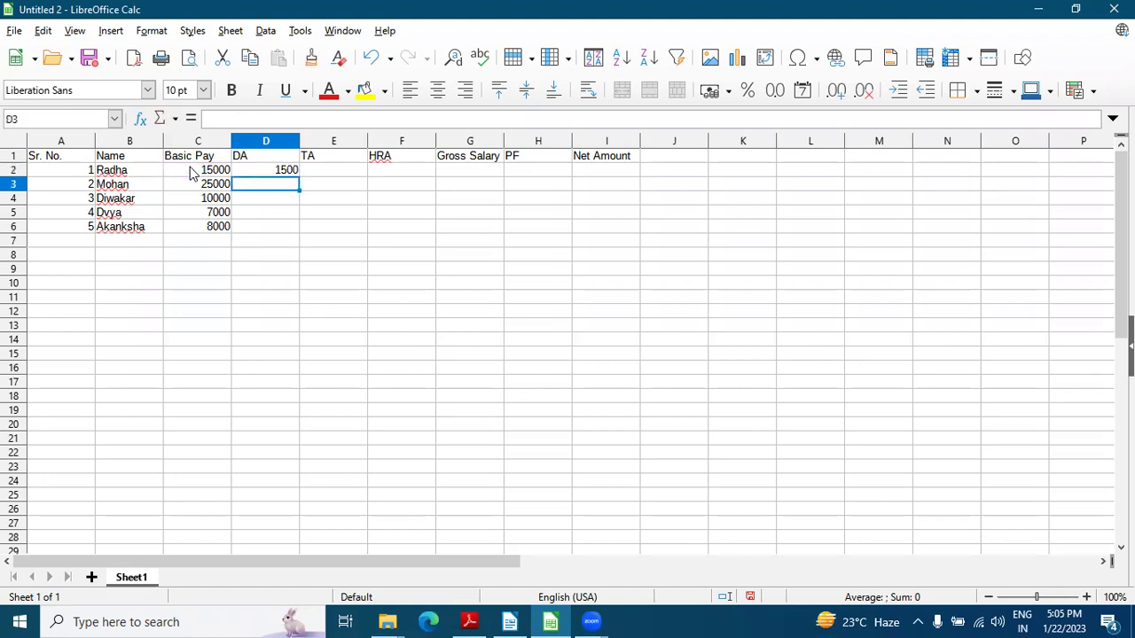
pyautogui.click(264, 170)
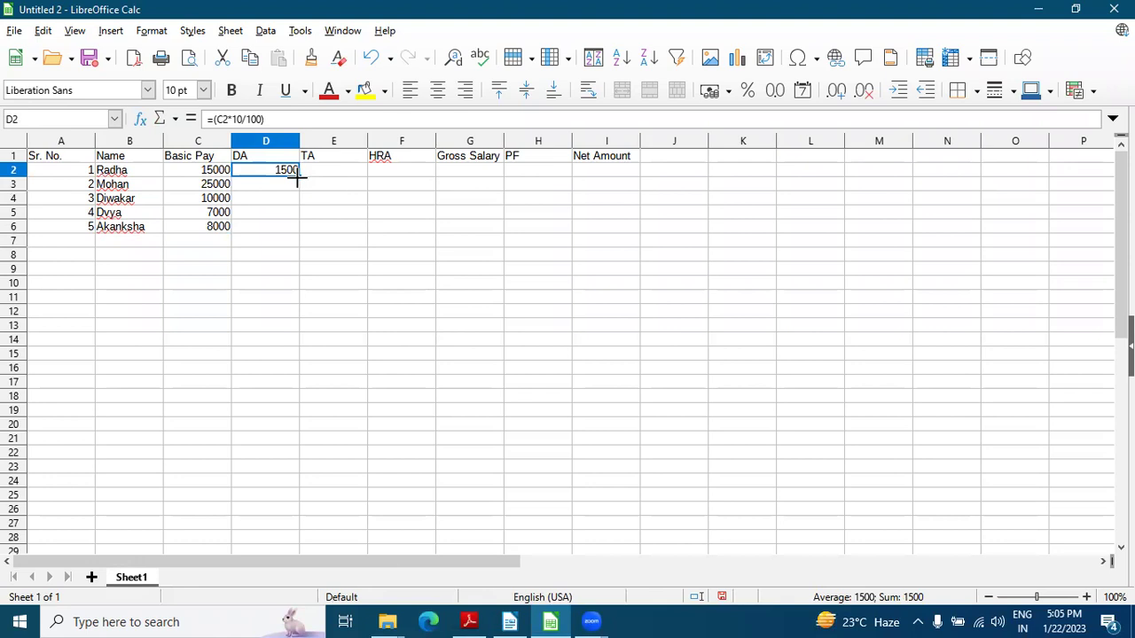
pyautogui.moveTo(299, 176); pyautogui.dragTo(298, 235)
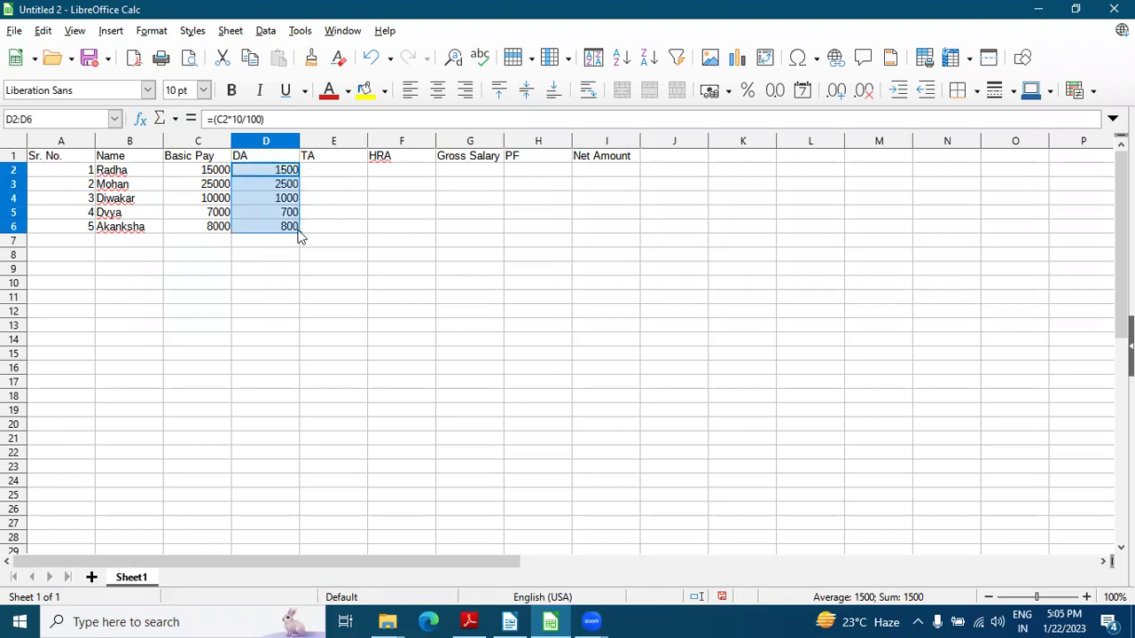
# Begin the TA formula in E2 with =( while checking the TA rule in the model paper in Adobe Reader.
pyautogui.click(356, 171)
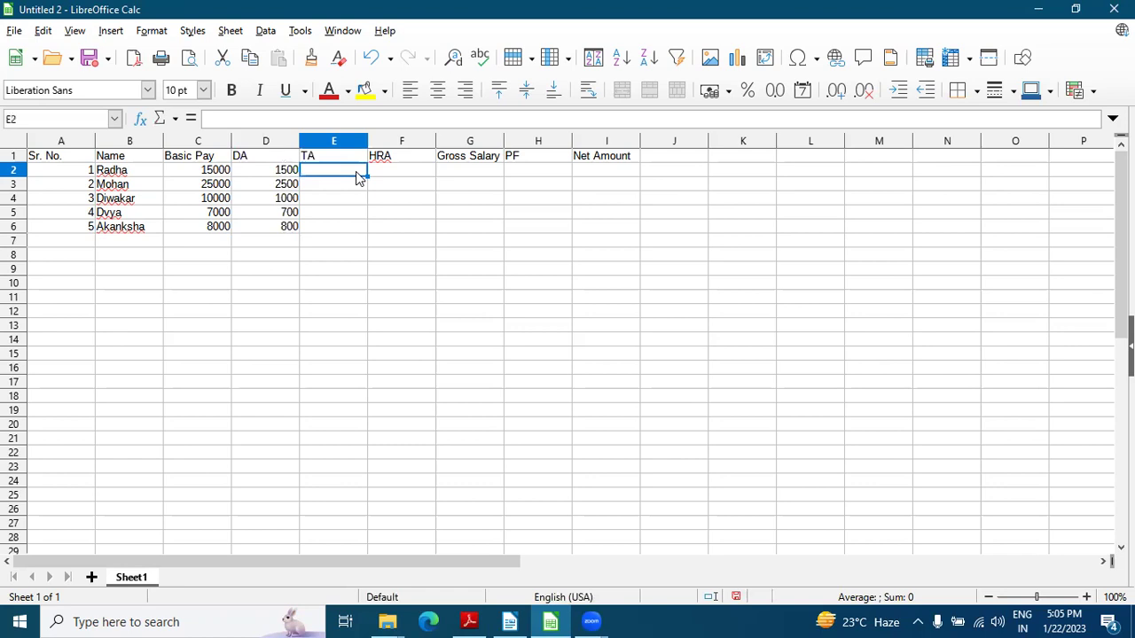
pyautogui.click(468, 620)
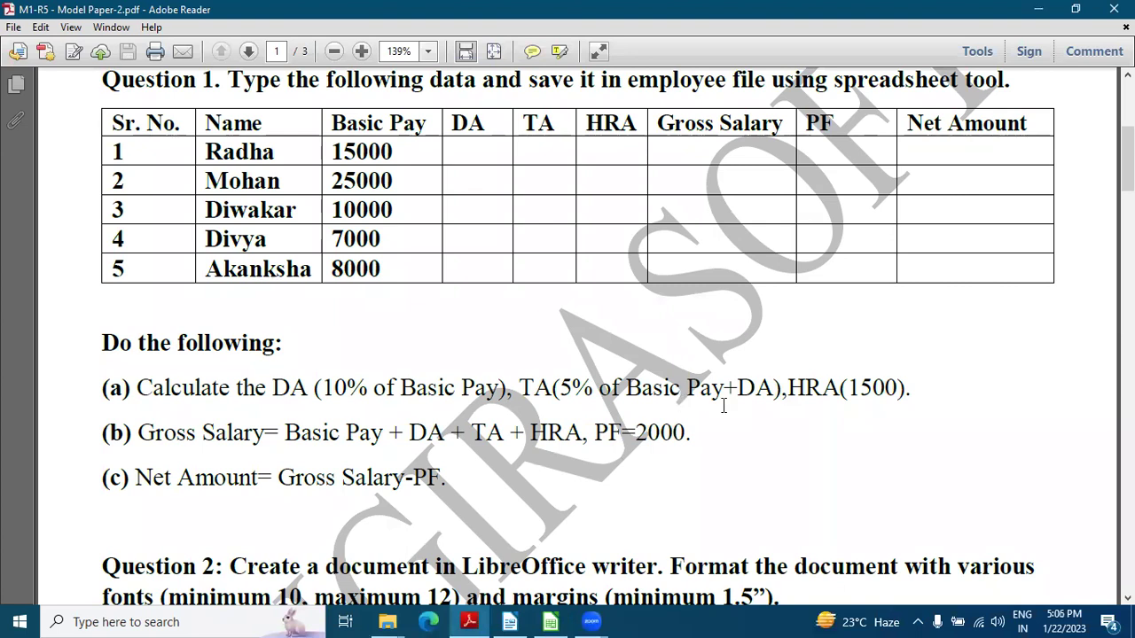
pyautogui.click(519, 621)
pyautogui.click(549, 621)
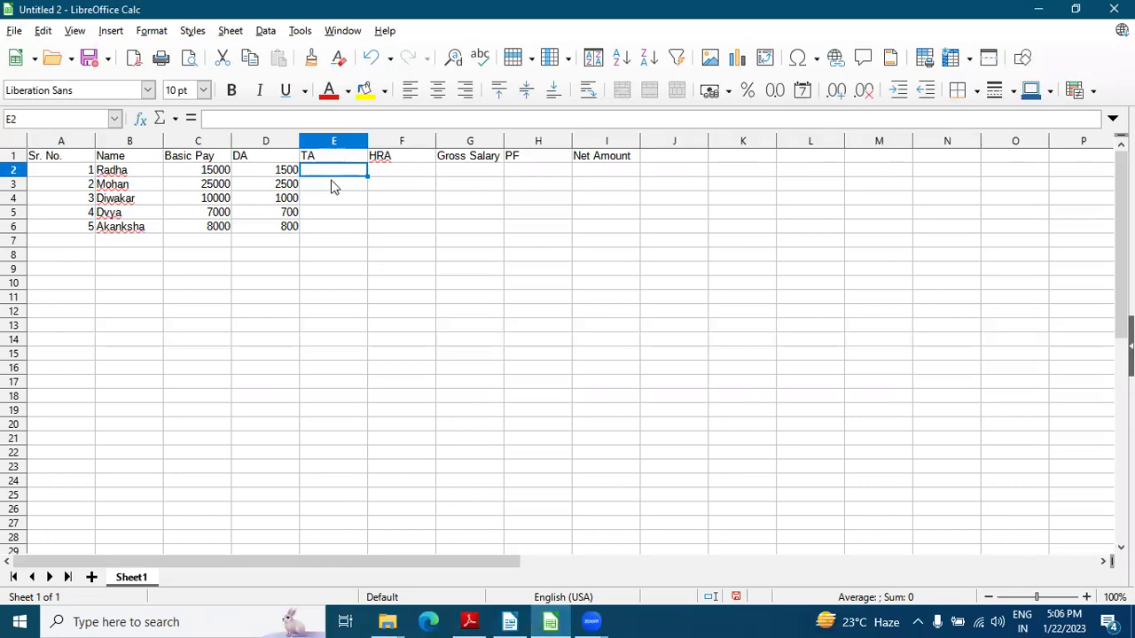
pyautogui.write('=')
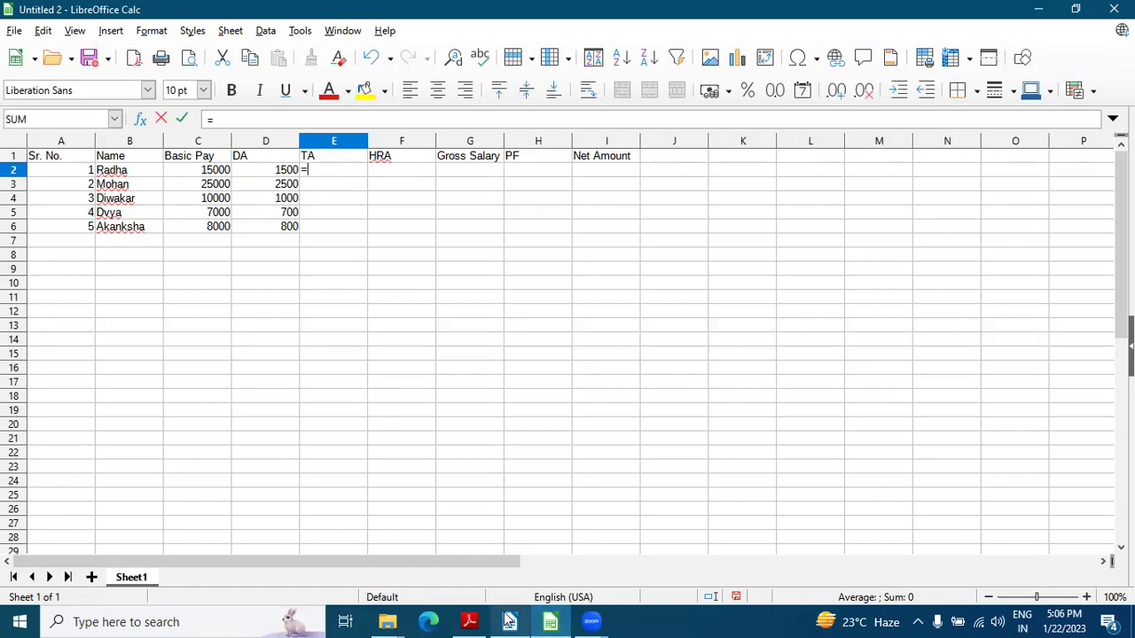
pyautogui.click(482, 619)
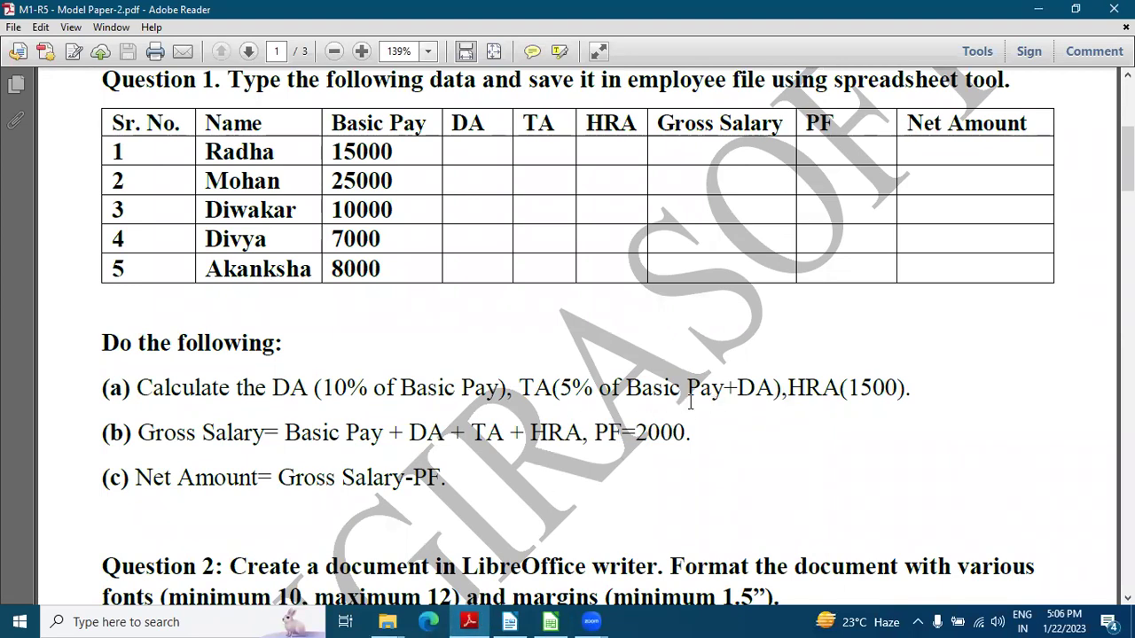
pyautogui.click(550, 622)
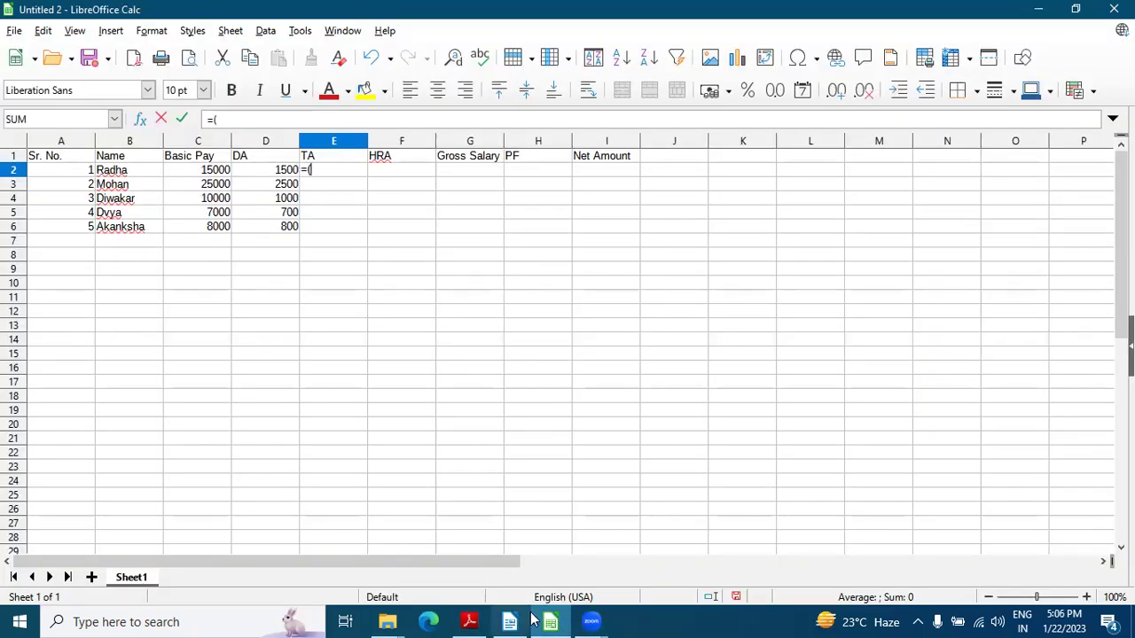
# Complete the TA formula in E2 as =(C2+D2)*5/100 and fill it down through E6.
pyautogui.click(215, 173)
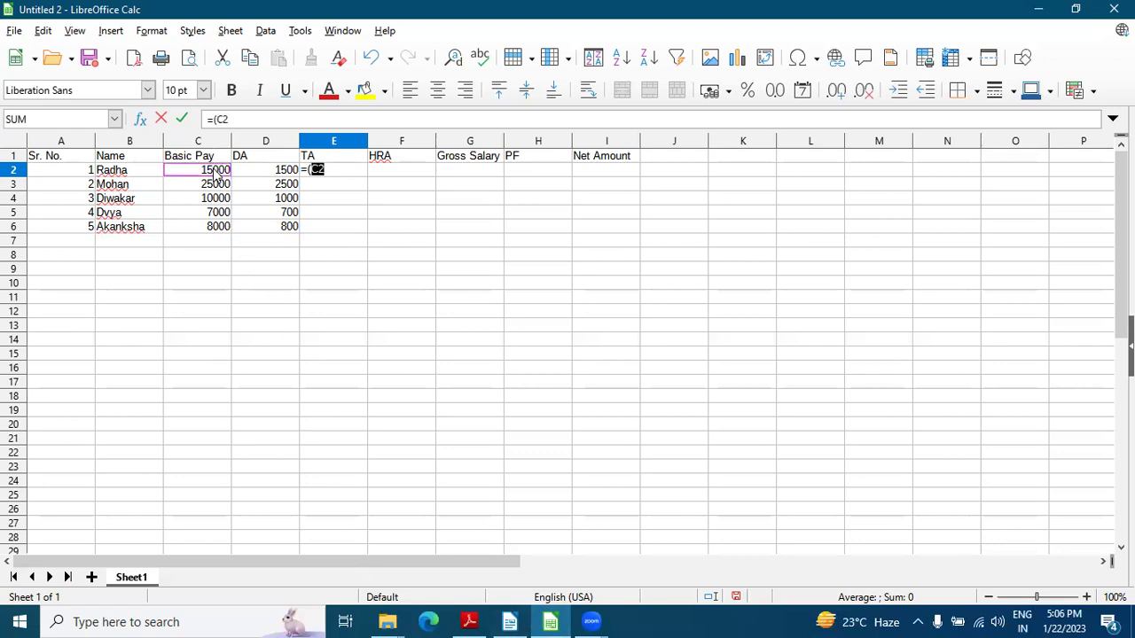
pyautogui.write('+')
pyautogui.click(289, 172)
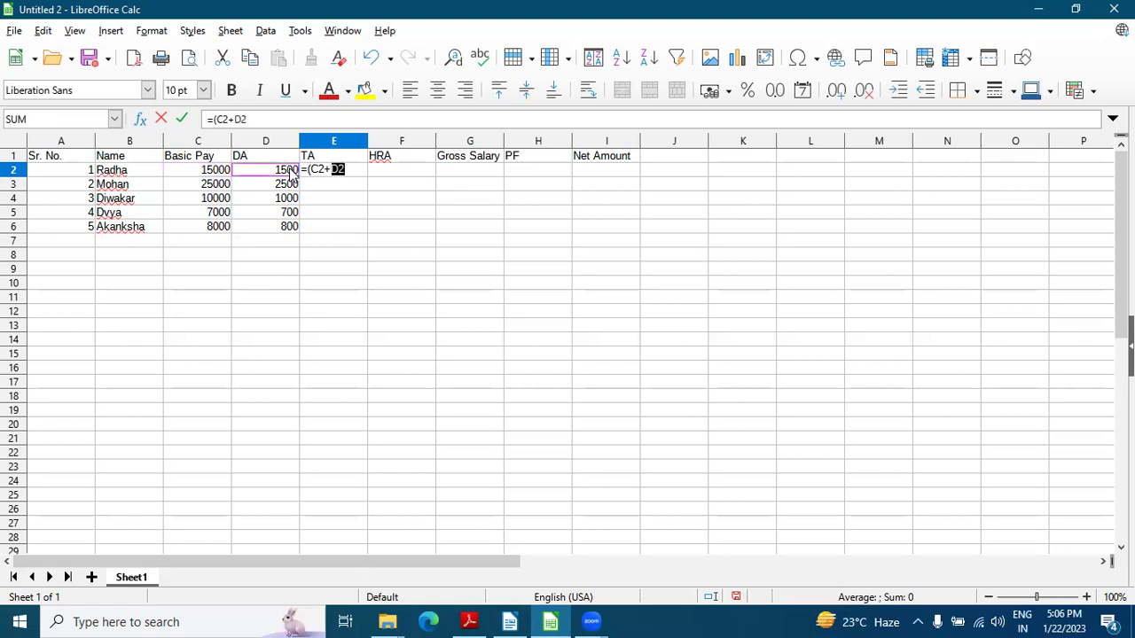
pyautogui.write(')8')
pyautogui.press('BackSpace')
pyautogui.write('*51/100')
pyautogui.press('Return')
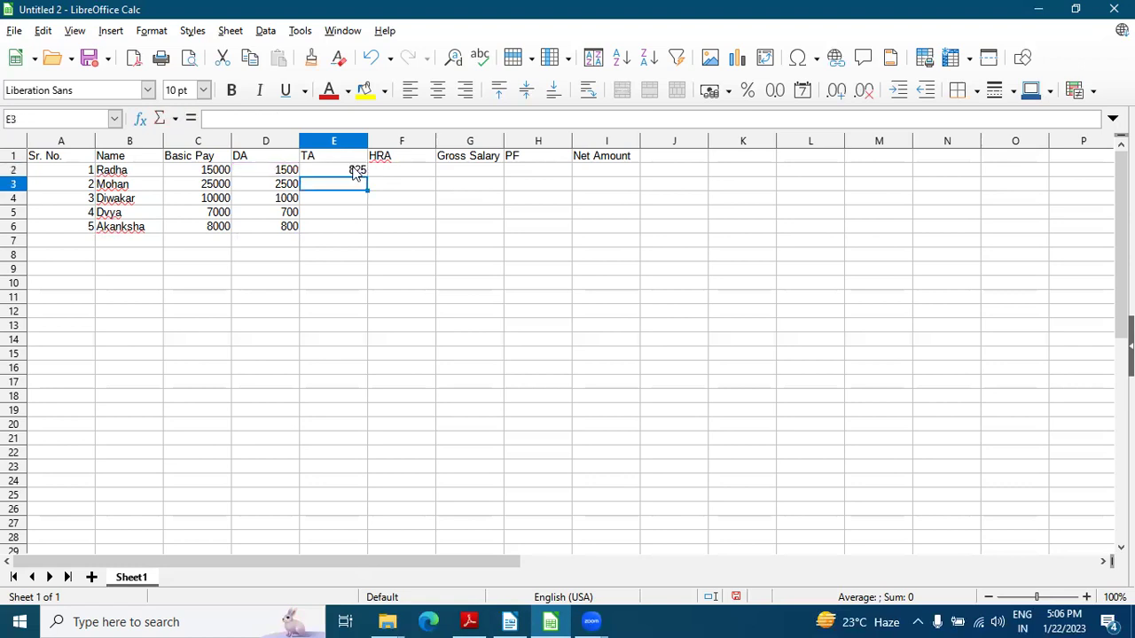
pyautogui.click(356, 172)
pyautogui.moveTo(366, 176); pyautogui.dragTo(366, 233)
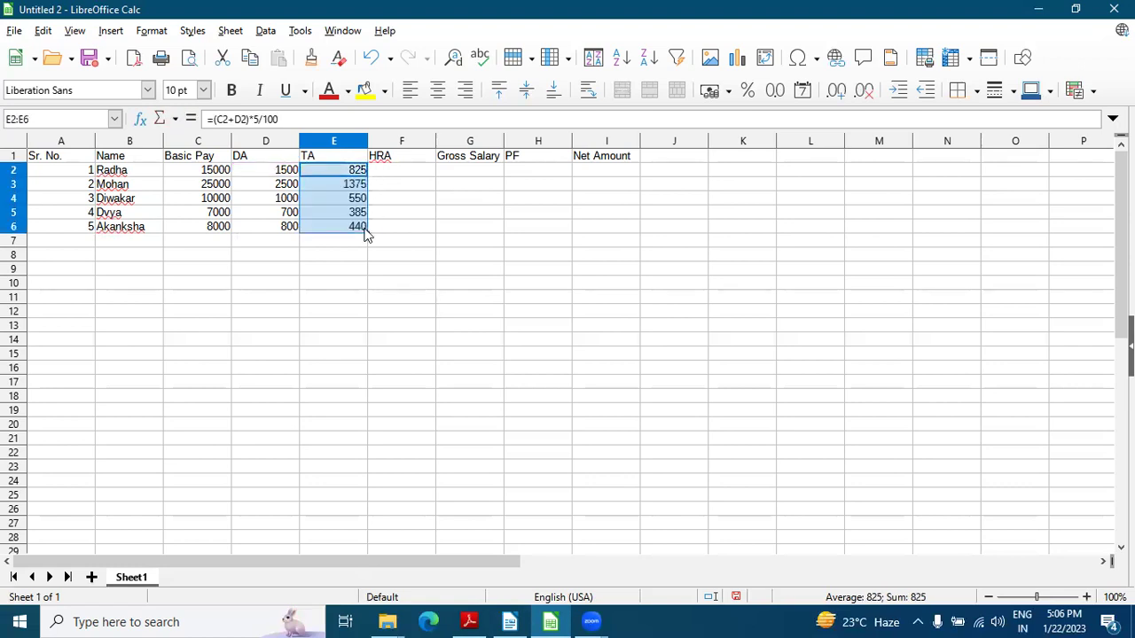
pyautogui.click(410, 270)
# Enter an HRA of 1500 for all five employees in cells F2 through F6.
pyautogui.click(408, 171)
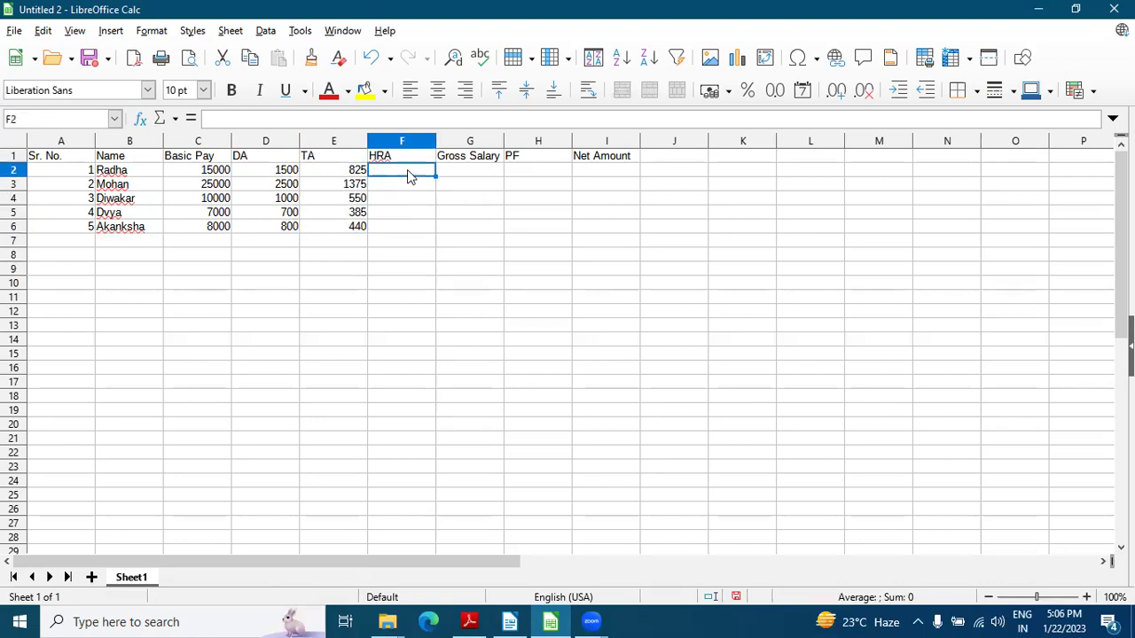
pyautogui.write('1500')
pyautogui.click(418, 185)
pyautogui.write('1500')
pyautogui.press('Return')
pyautogui.write('1500')
pyautogui.press('Return')
pyautogui.write('1500')
pyautogui.press('Return')
pyautogui.write('1500')
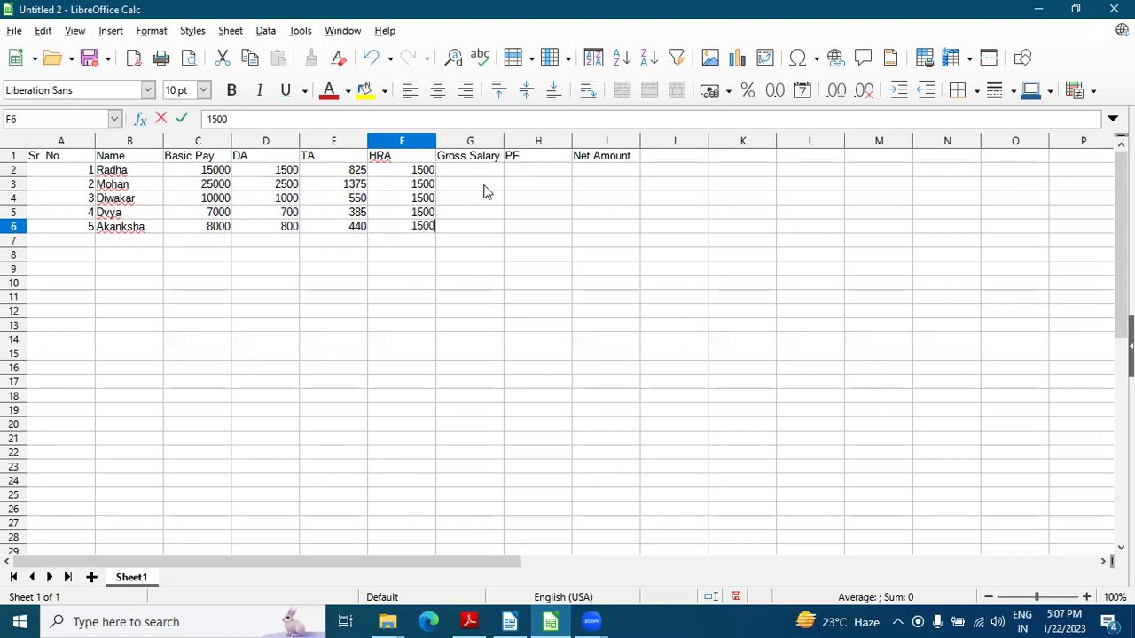
# Check the Gross Salary rule in Adobe Reader, and enter =C2+D2+E2+F2 in cell G2 in LibreOffice Calc.
pyautogui.click(484, 177)
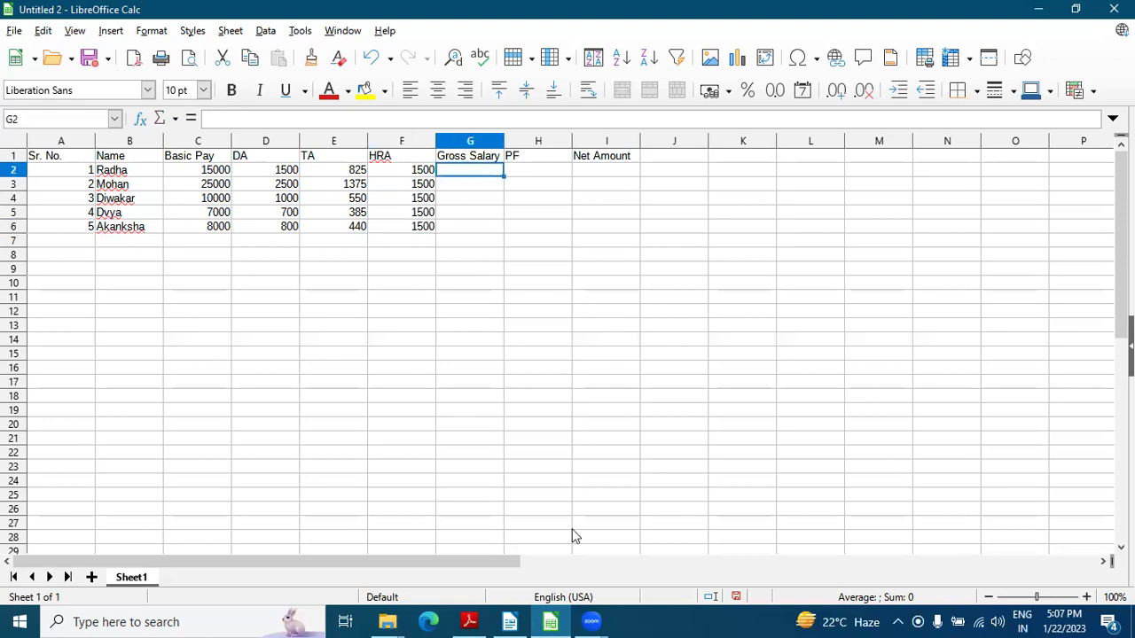
pyautogui.click(468, 622)
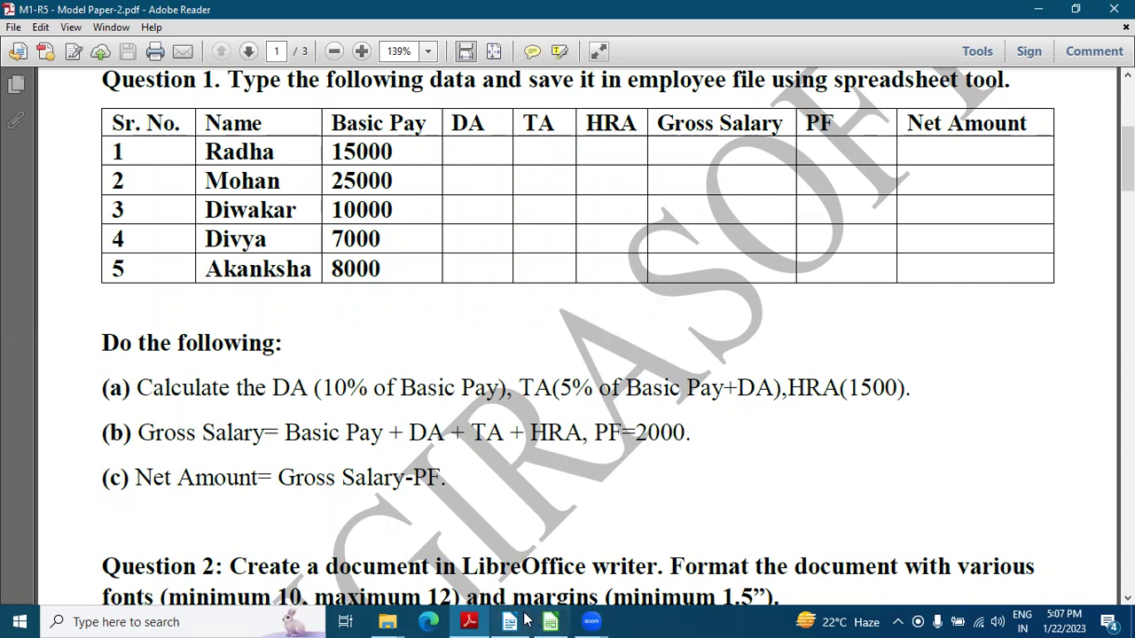
pyautogui.click(550, 622)
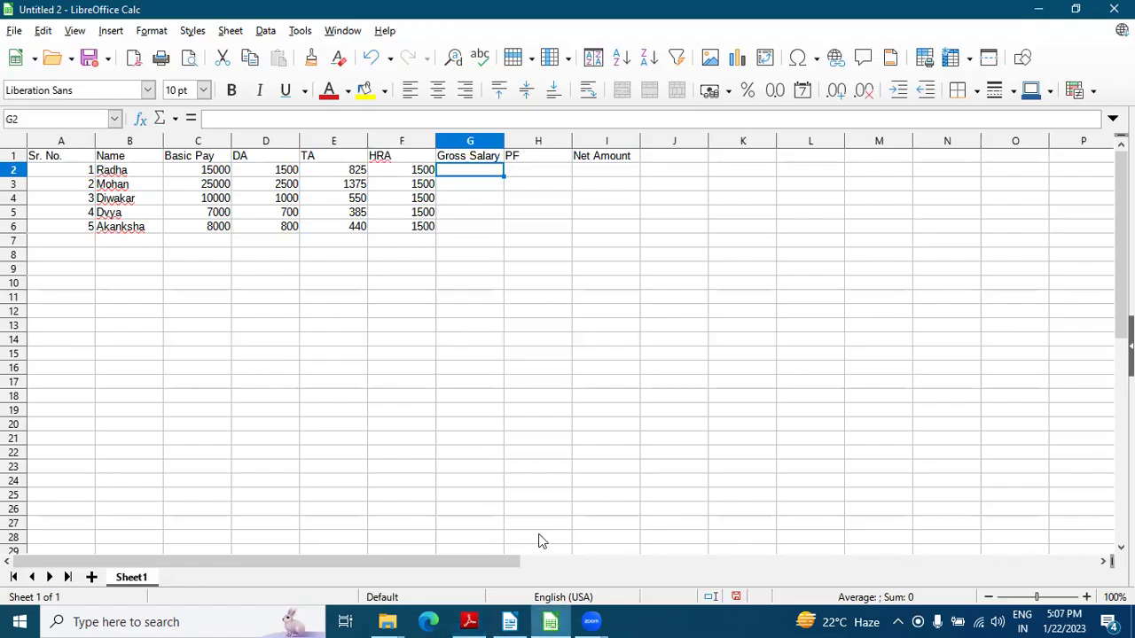
pyautogui.write('=')
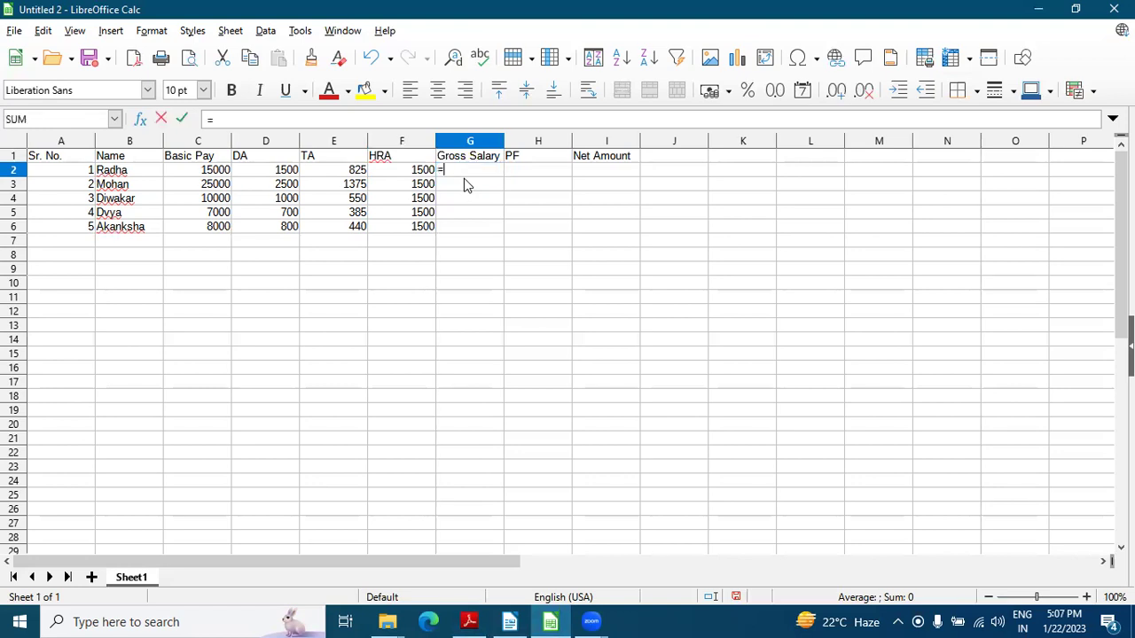
pyautogui.click(187, 173)
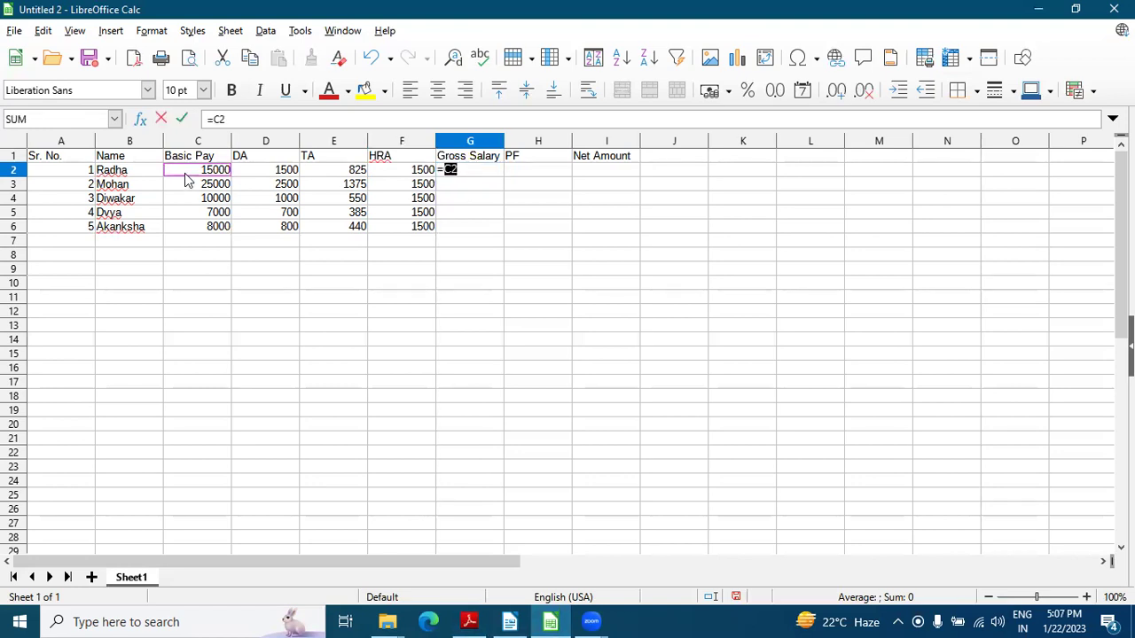
pyautogui.write('+')
pyautogui.click(261, 177)
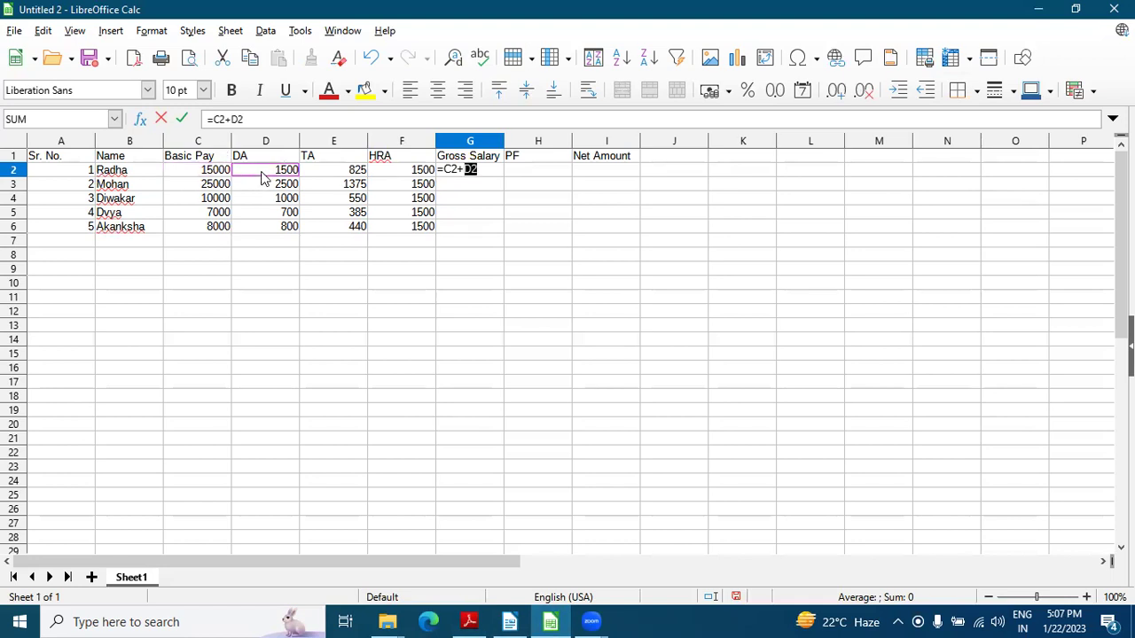
pyautogui.write('+')
pyautogui.click(341, 176)
pyautogui.write('+')
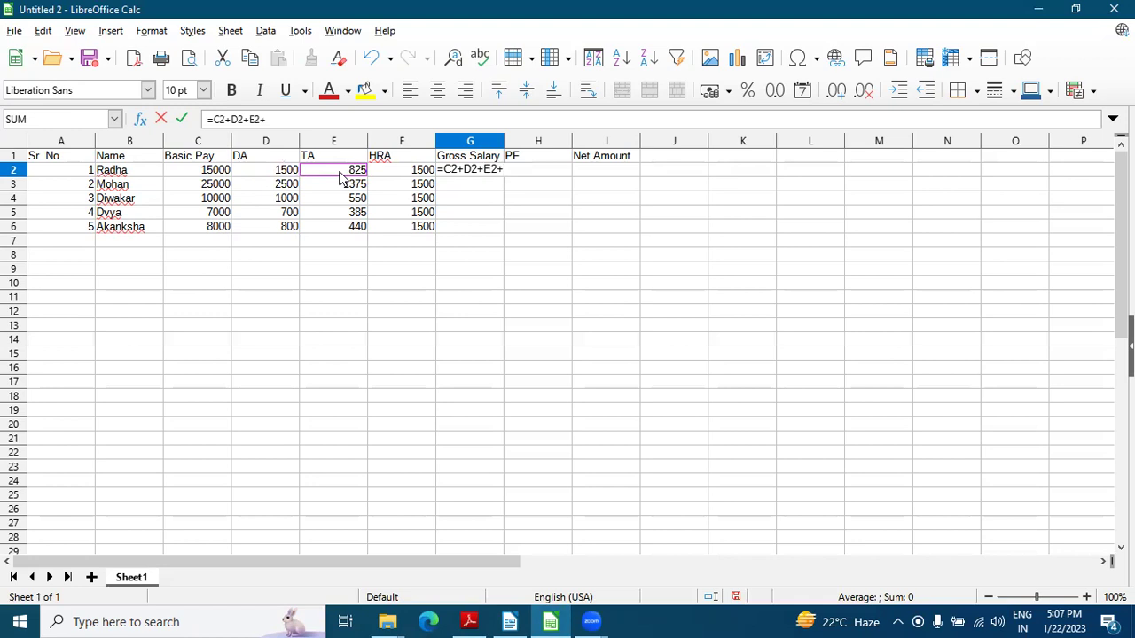
pyautogui.click(412, 173)
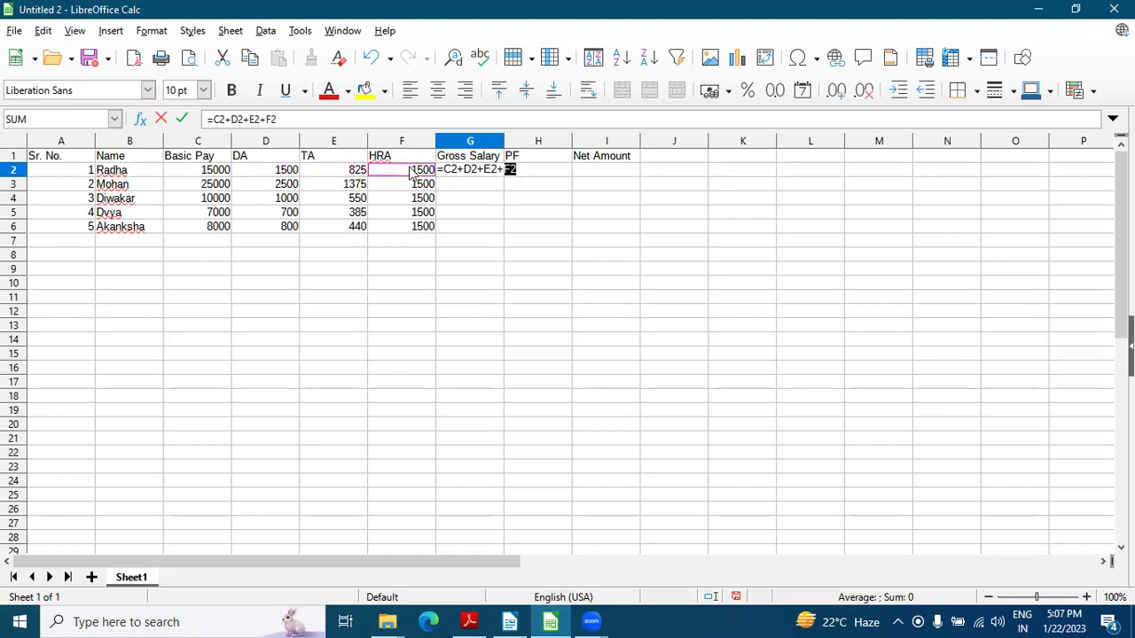
pyautogui.press('Return')
# Fill the Gross Salary formula from G2 down through G6.
pyautogui.moveTo(490, 170); pyautogui.dragTo(554, 242)
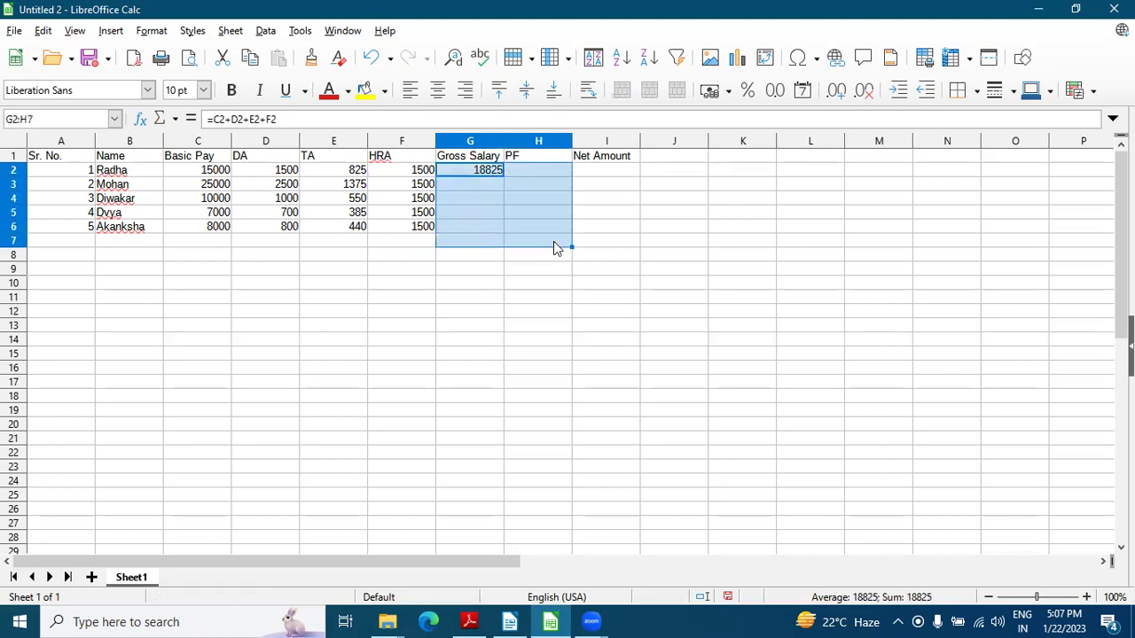
pyautogui.click(519, 200)
pyautogui.click(499, 175)
pyautogui.moveTo(504, 176); pyautogui.dragTo(495, 234)
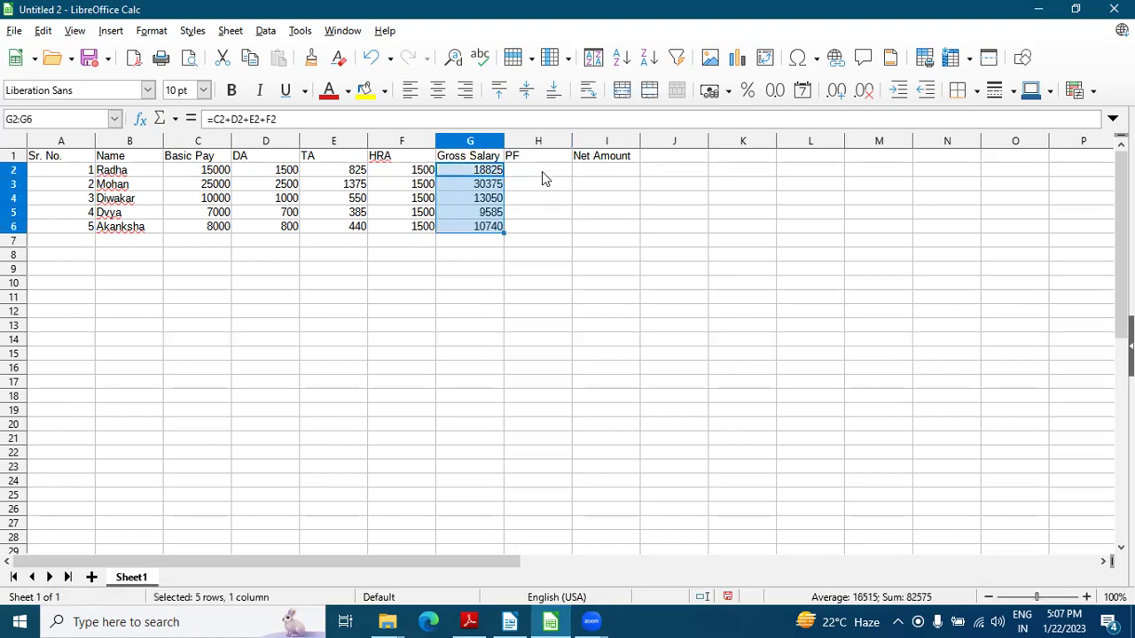
# Check the PF amount in Adobe Reader, and enter 2000 in cells H2 through H6 in LibreOffice Calc.
pyautogui.click(542, 171)
pyautogui.click(472, 619)
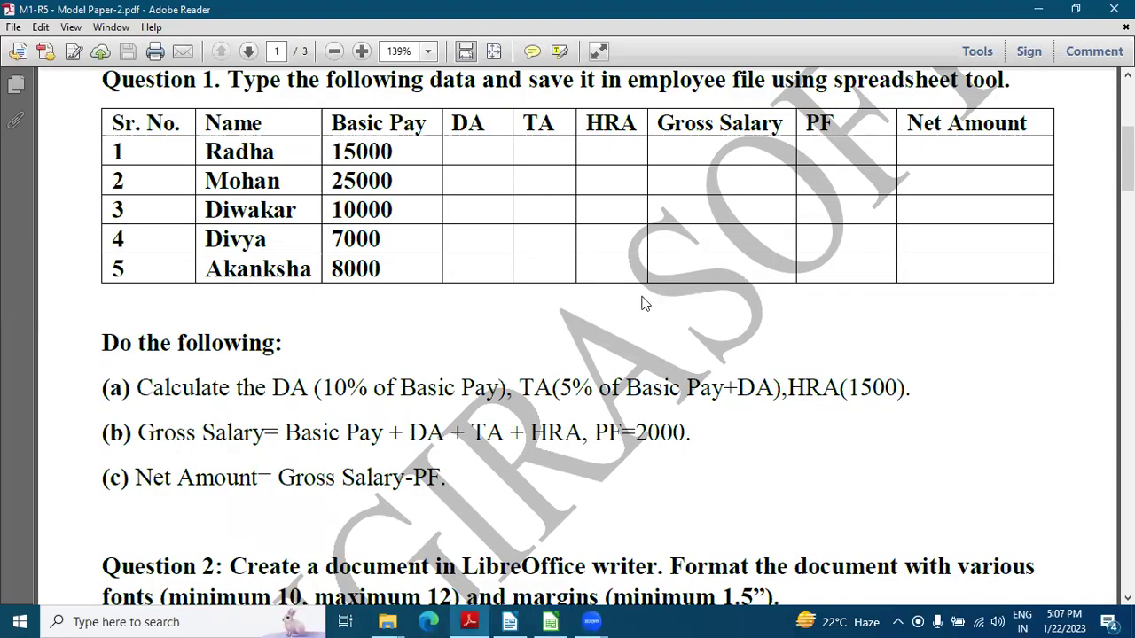
pyautogui.hotkey('alt', 'Tab')
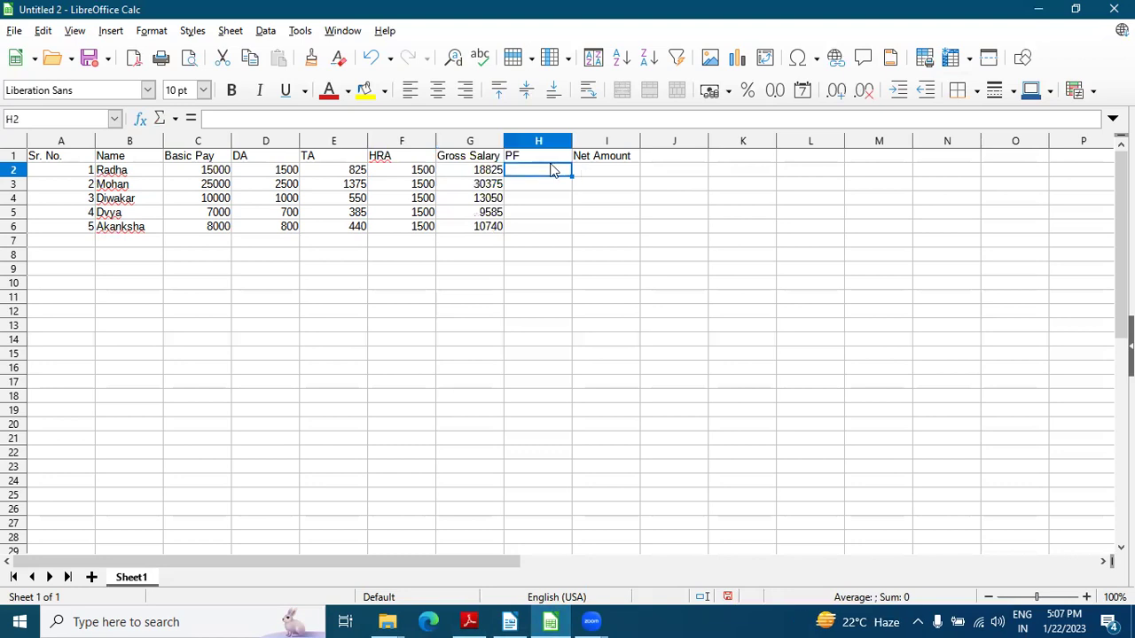
pyautogui.write('1800')
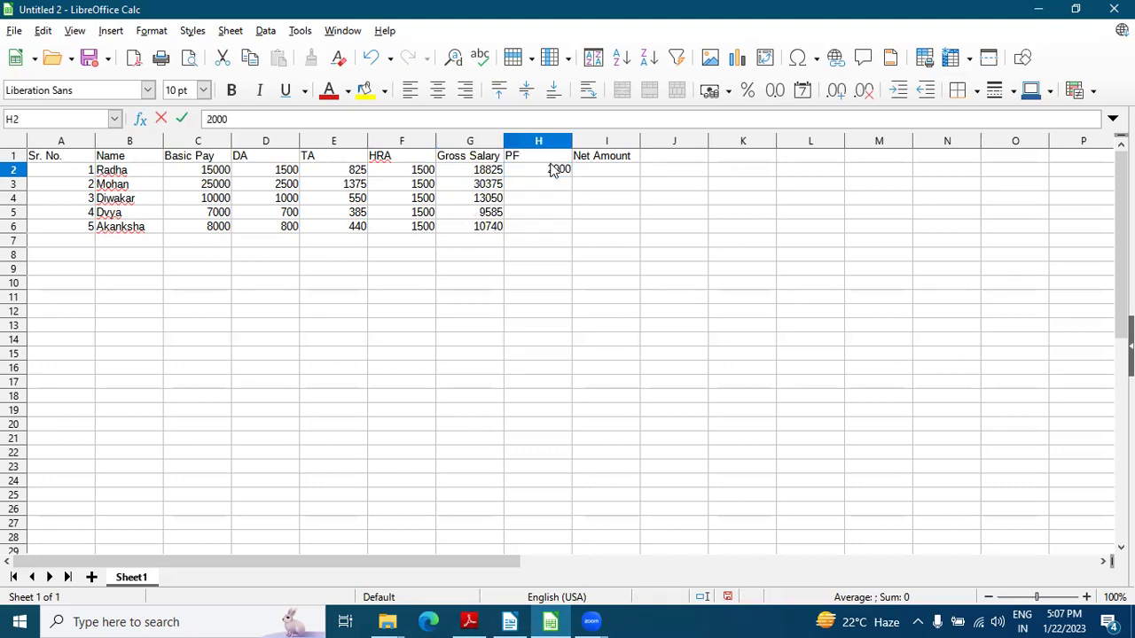
pyautogui.press('Return')
pyautogui.write('2000')
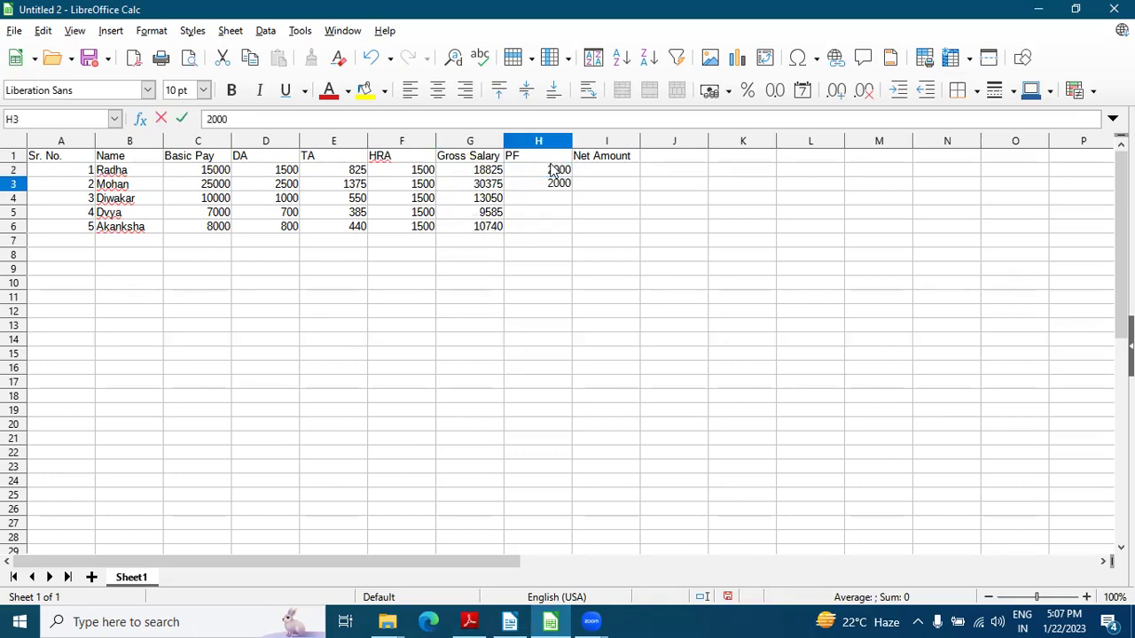
pyautogui.press('Return')
pyautogui.write('2000')
pyautogui.press('Return')
pyautogui.write('2000')
pyautogui.press('Return')
pyautogui.write('2000')
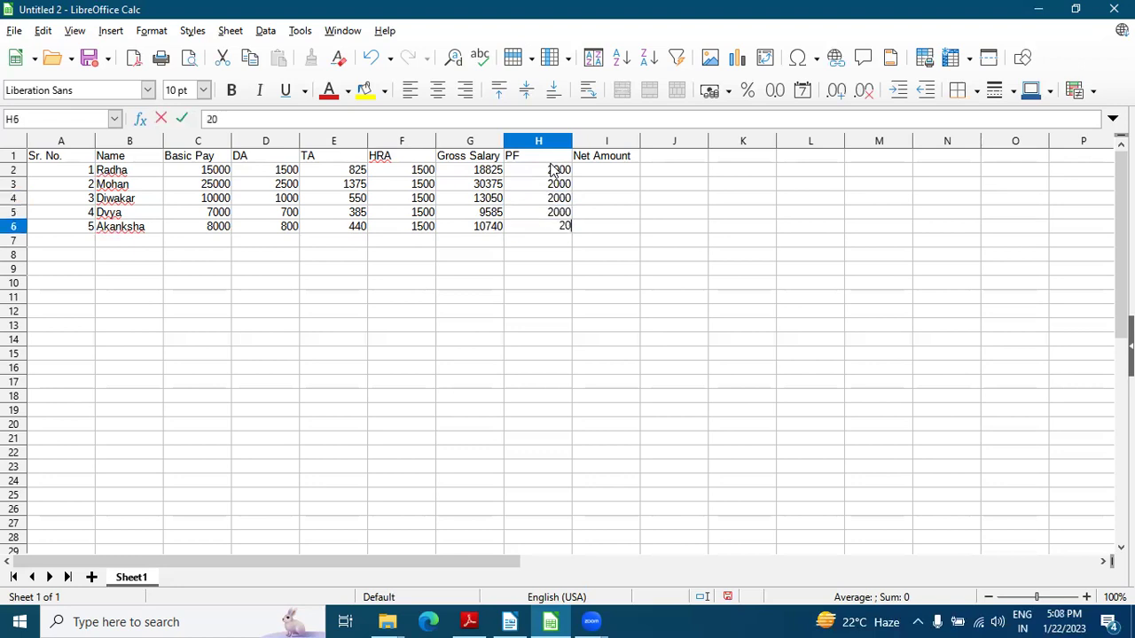
# Check the Net Amount rule in Adobe Reader, and enter =G2-H2 in cell I2 in LibreOffice Calc.
pyautogui.click(629, 170)
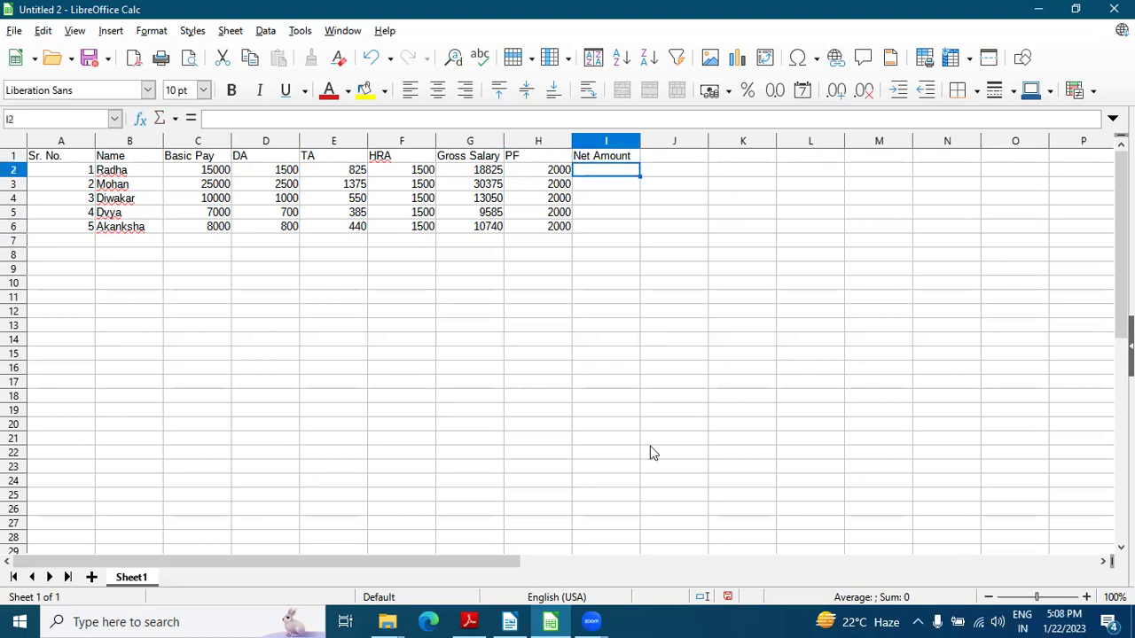
pyautogui.click(471, 621)
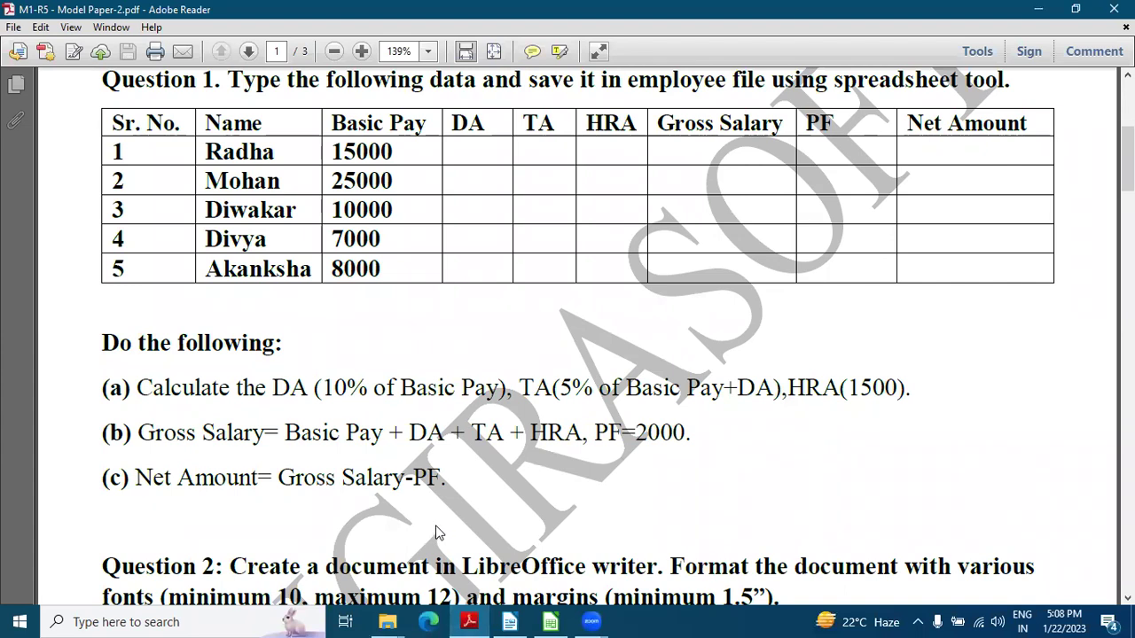
pyautogui.click(550, 621)
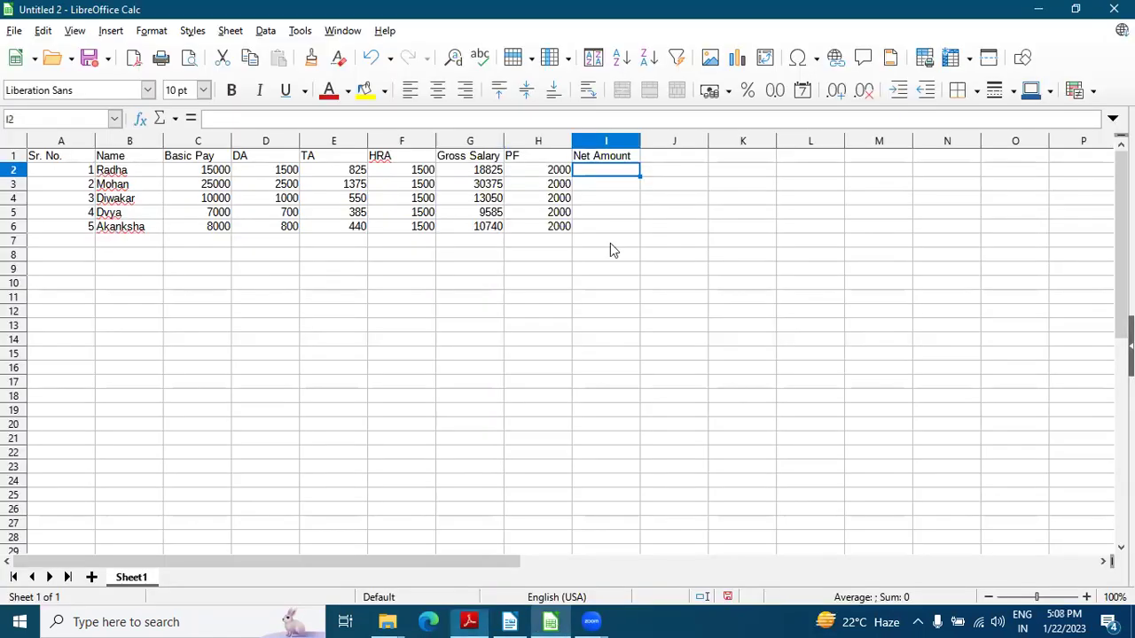
pyautogui.write('=')
pyautogui.click(484, 171)
pyautogui.write('-')
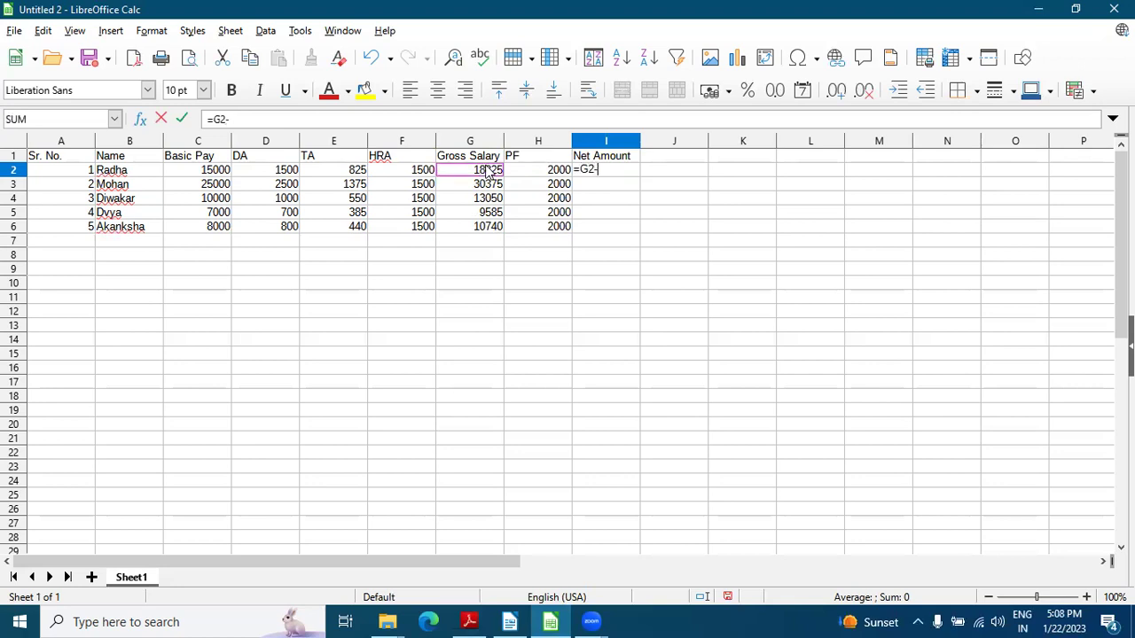
pyautogui.click(538, 172)
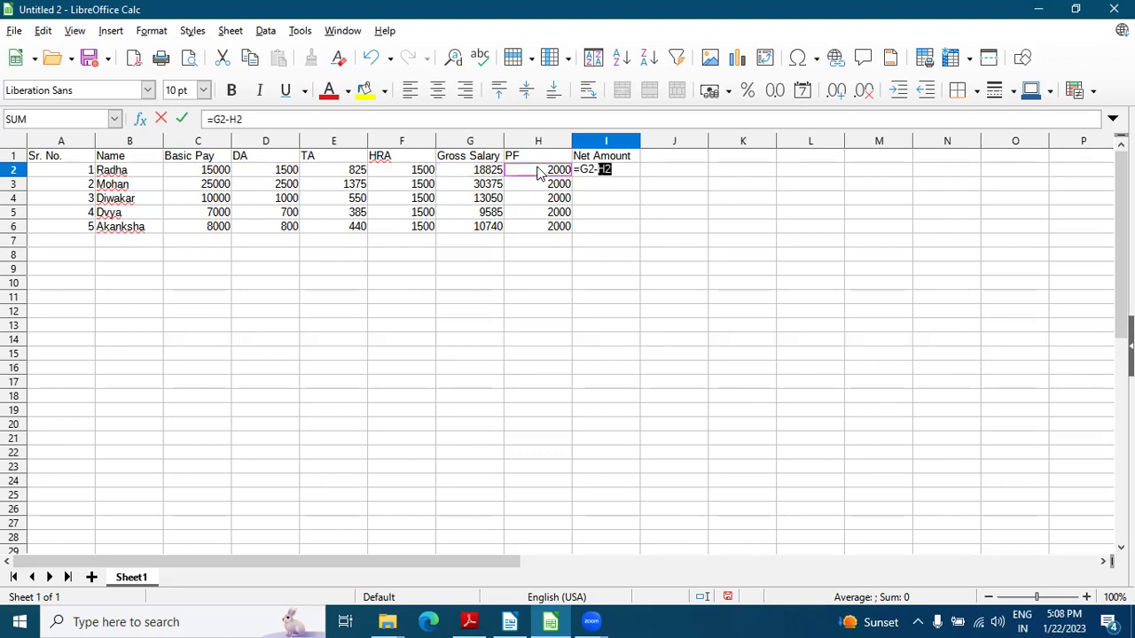
pyautogui.press('Return')
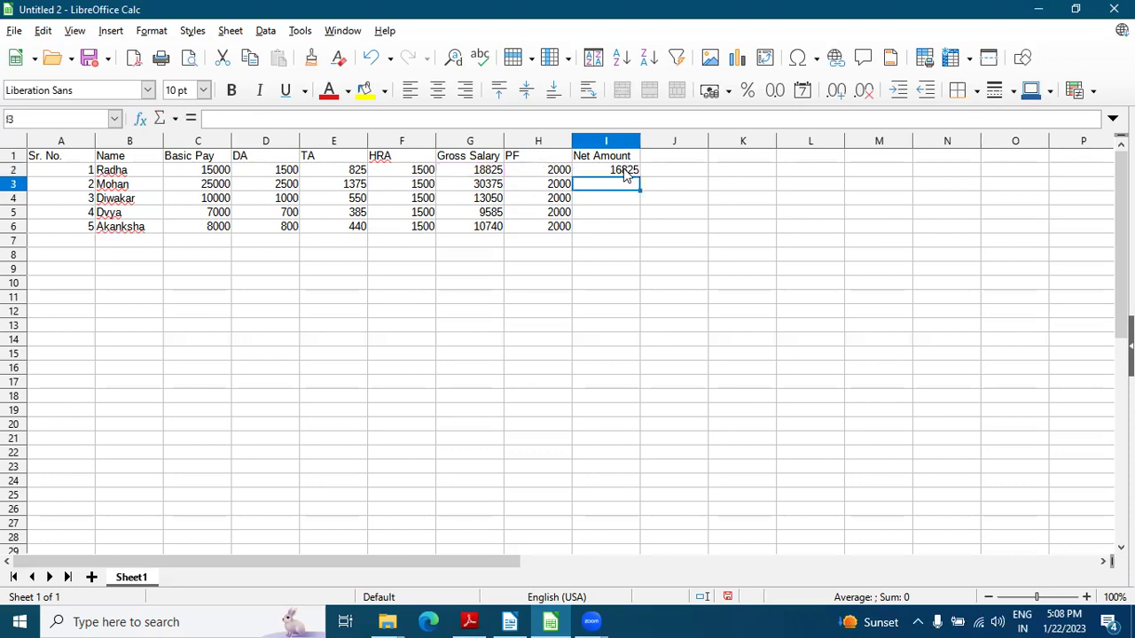
# Fill the Net Amount formula from I2 down through I6.
pyautogui.click(629, 172)
pyautogui.moveTo(640, 174); pyautogui.dragTo(639, 226)
pyautogui.click(651, 256)
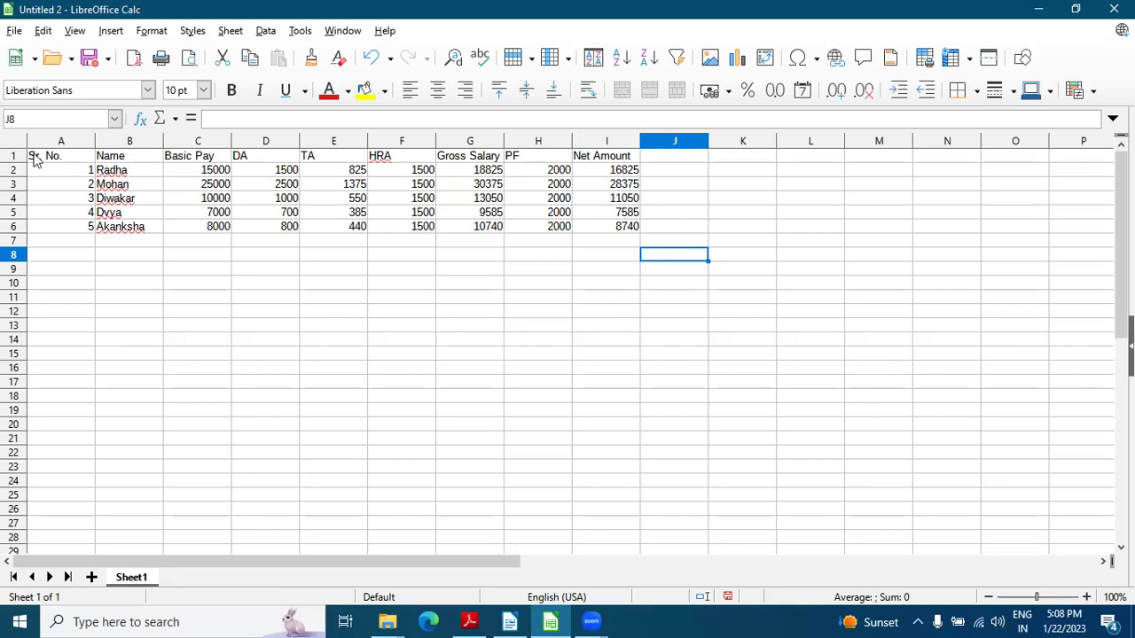
# Apply borders around and between all cells of the salary table in A1:I6.
pyautogui.click(197, 317)
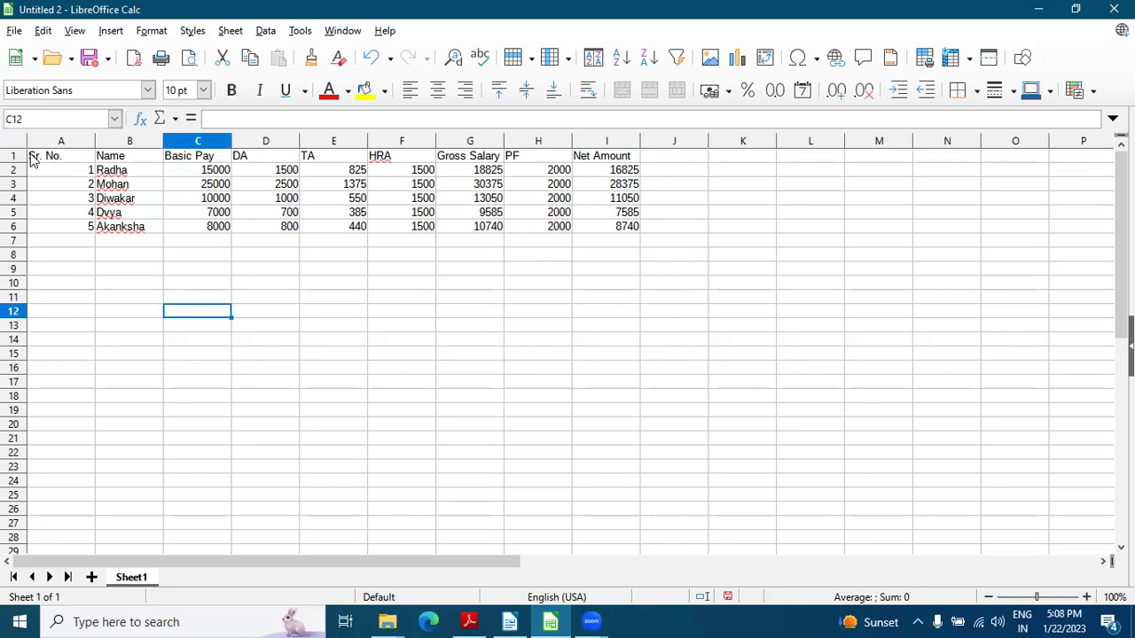
pyautogui.moveTo(37, 158); pyautogui.dragTo(596, 231)
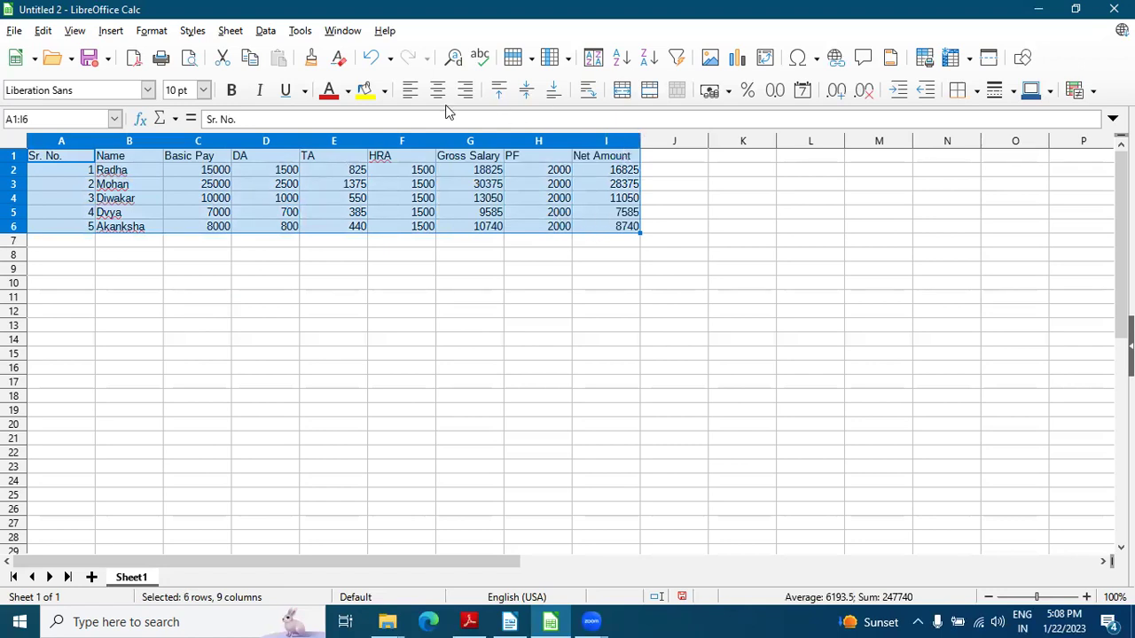
pyautogui.click(976, 93)
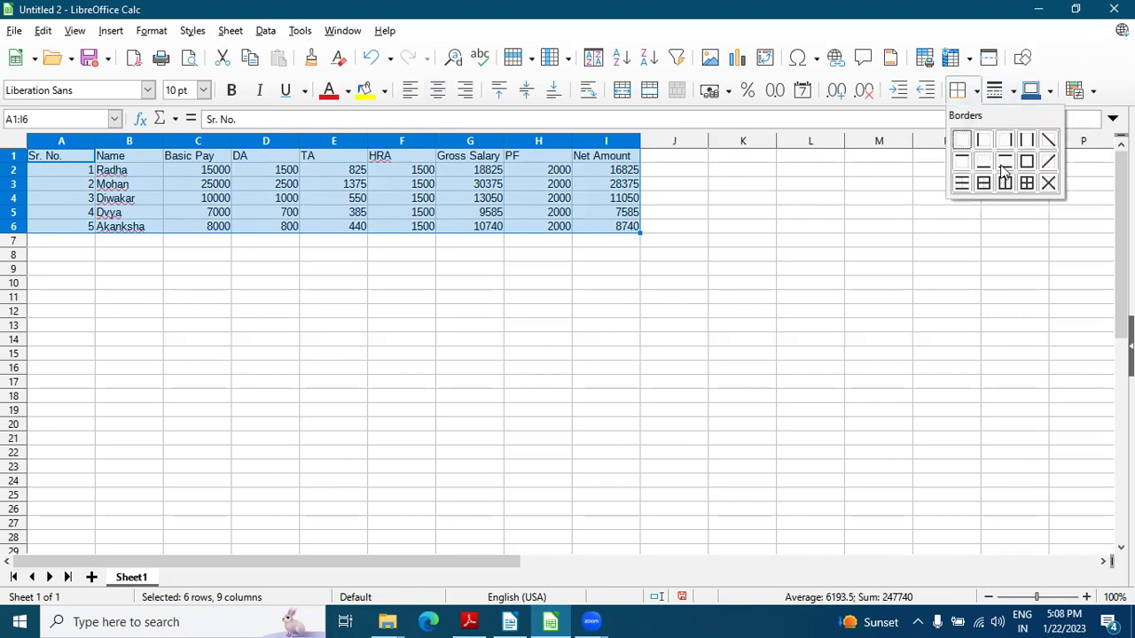
pyautogui.click(1027, 183)
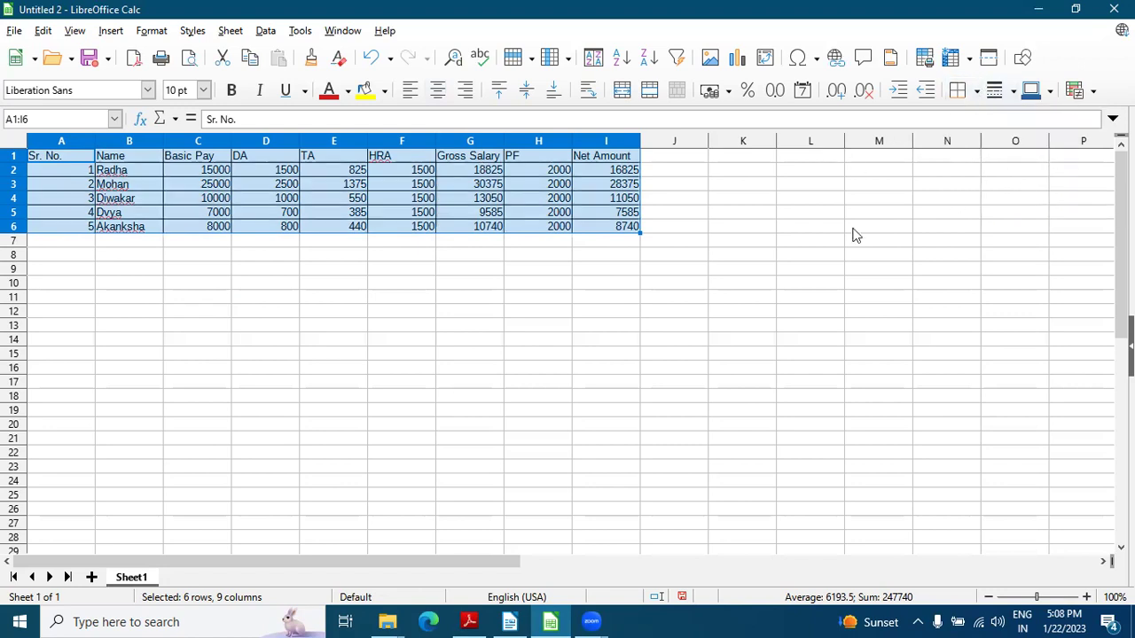
pyautogui.click(688, 296)
# Make the header row A1:I1 bold and give it a yellow background.
pyautogui.moveTo(38, 158); pyautogui.dragTo(589, 156)
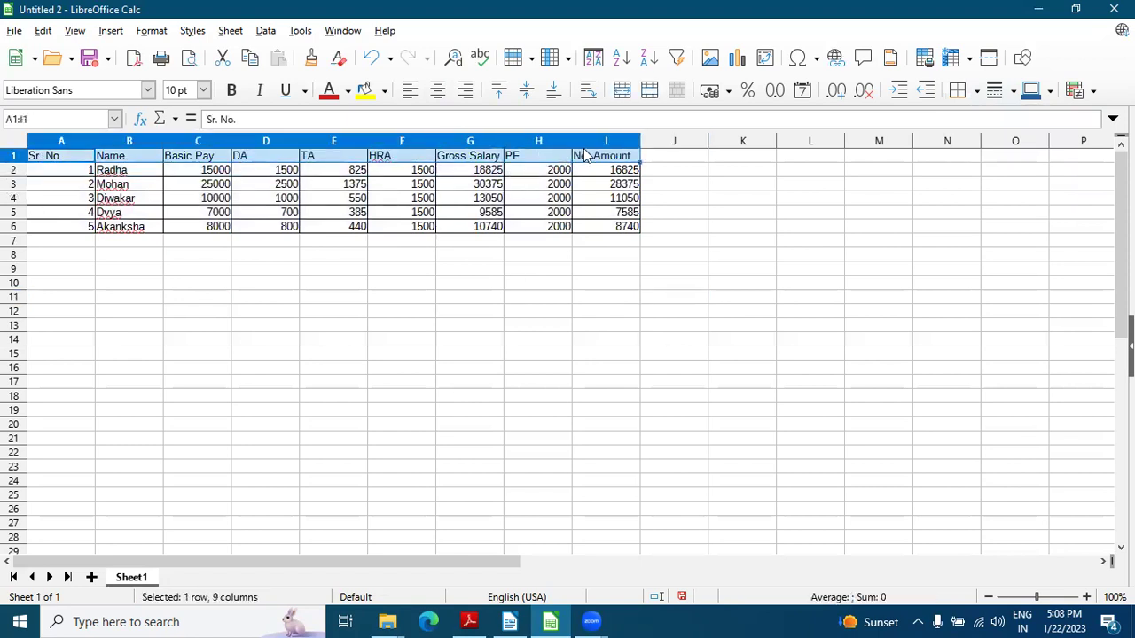
pyautogui.click(231, 92)
pyautogui.click(368, 93)
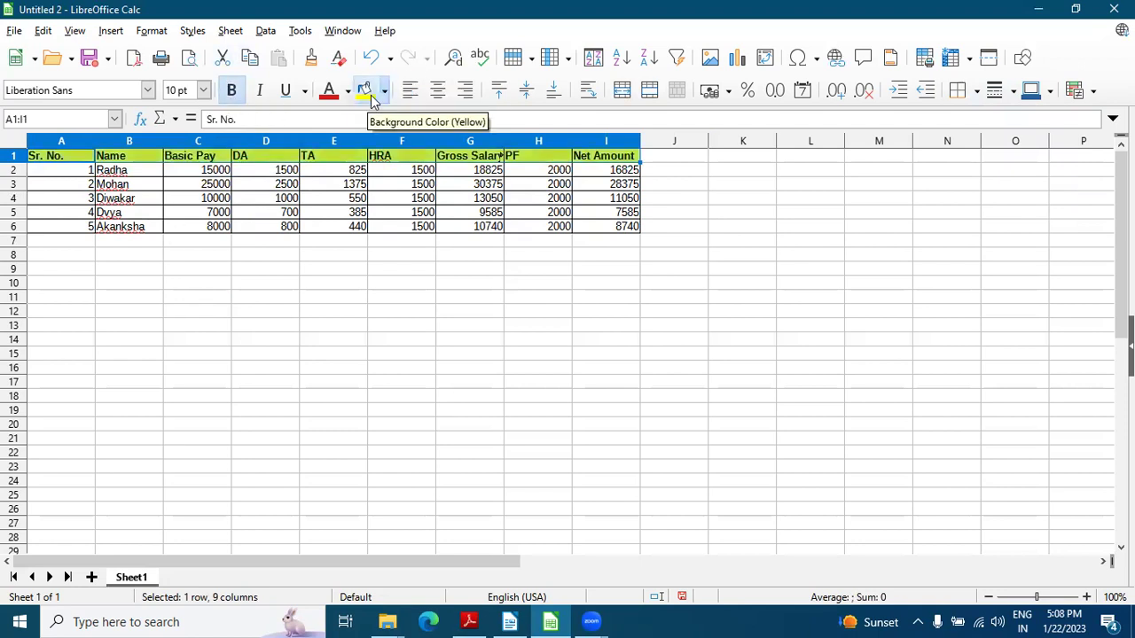
pyautogui.click(393, 379)
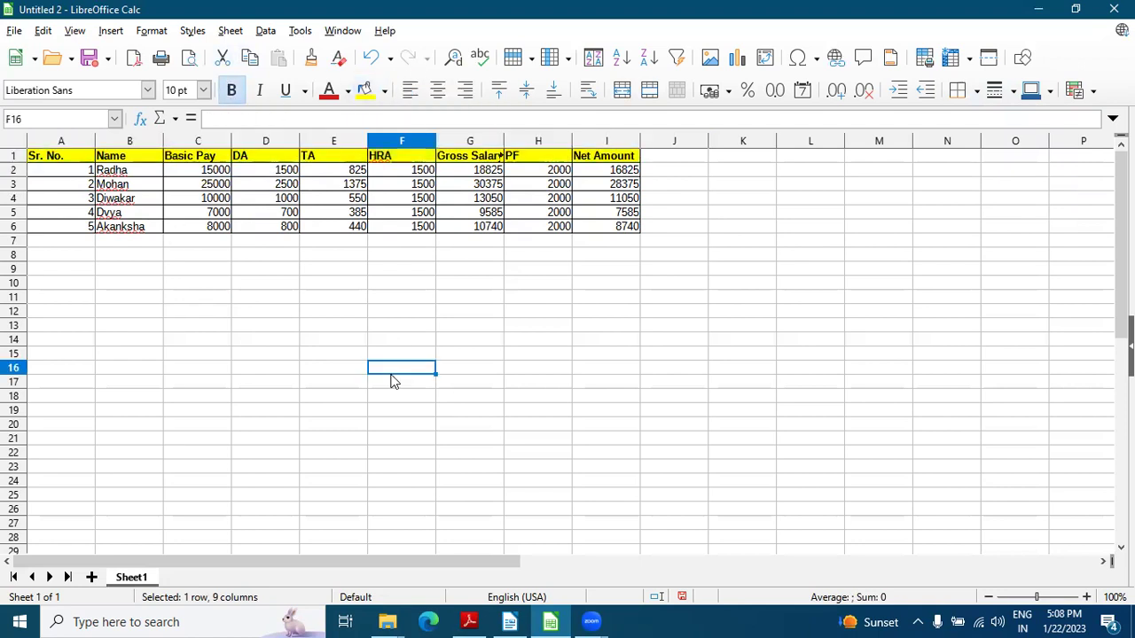
pyautogui.click(423, 273)
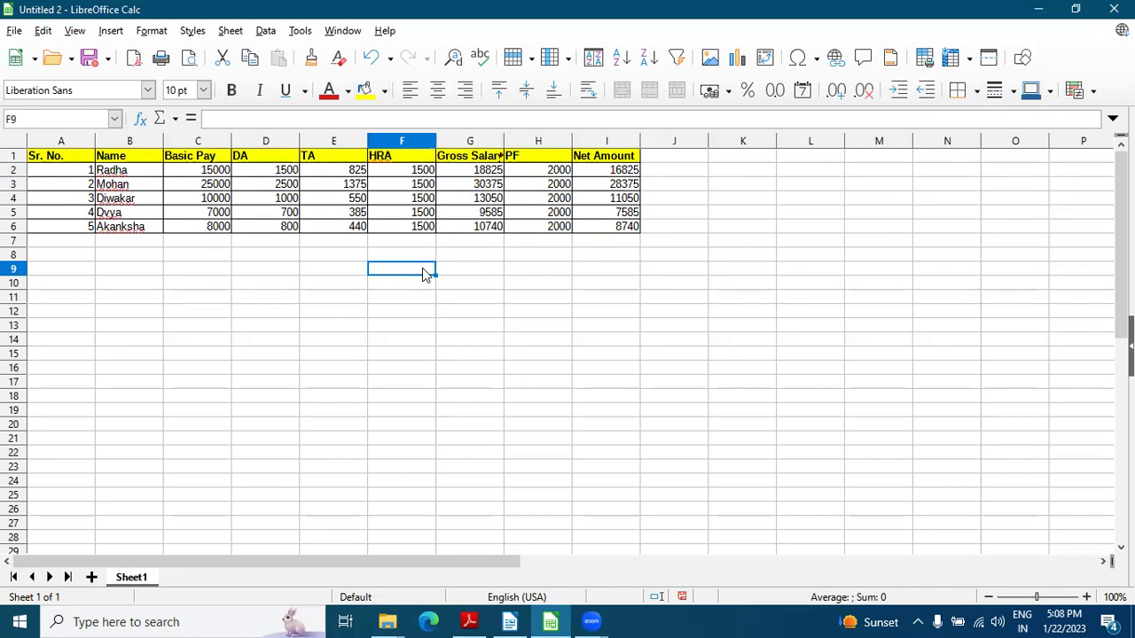
# Switch to the model paper in Adobe Reader and read the Question 2 requirements for the Writer document.
pyautogui.click(470, 621)
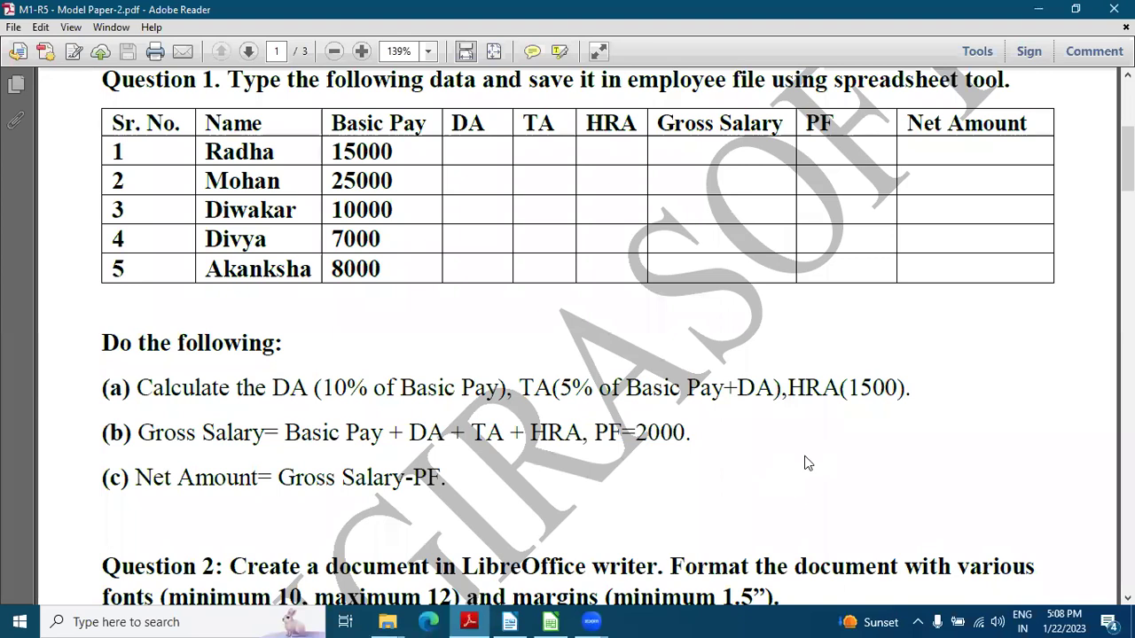
pyautogui.scroll(-5, 808, 466)
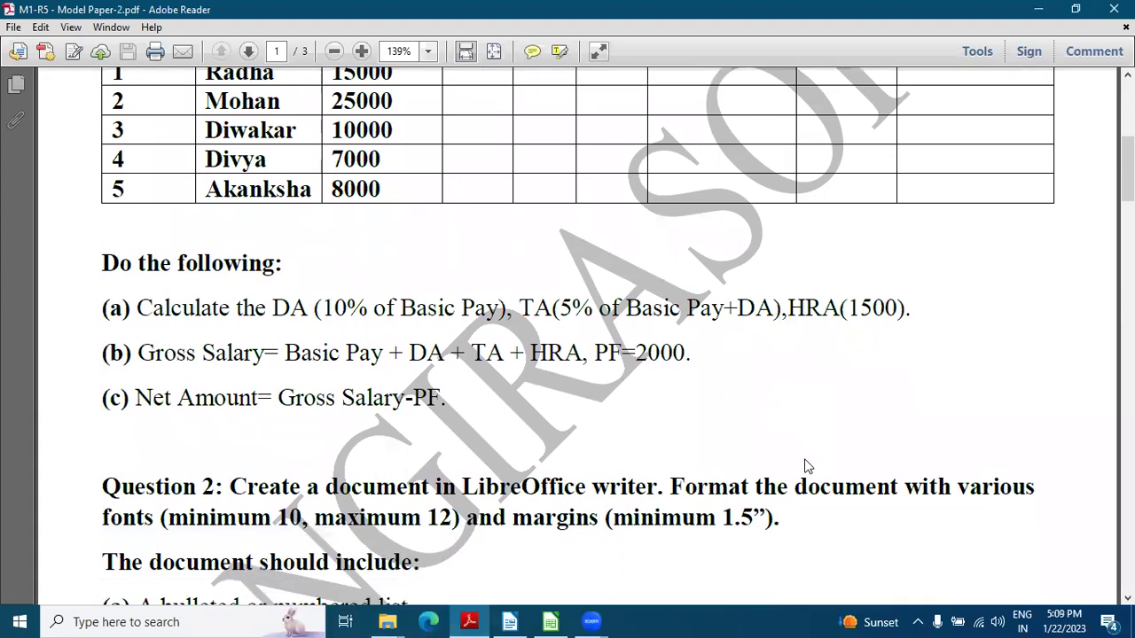
pyautogui.scroll(-3, 806, 463)
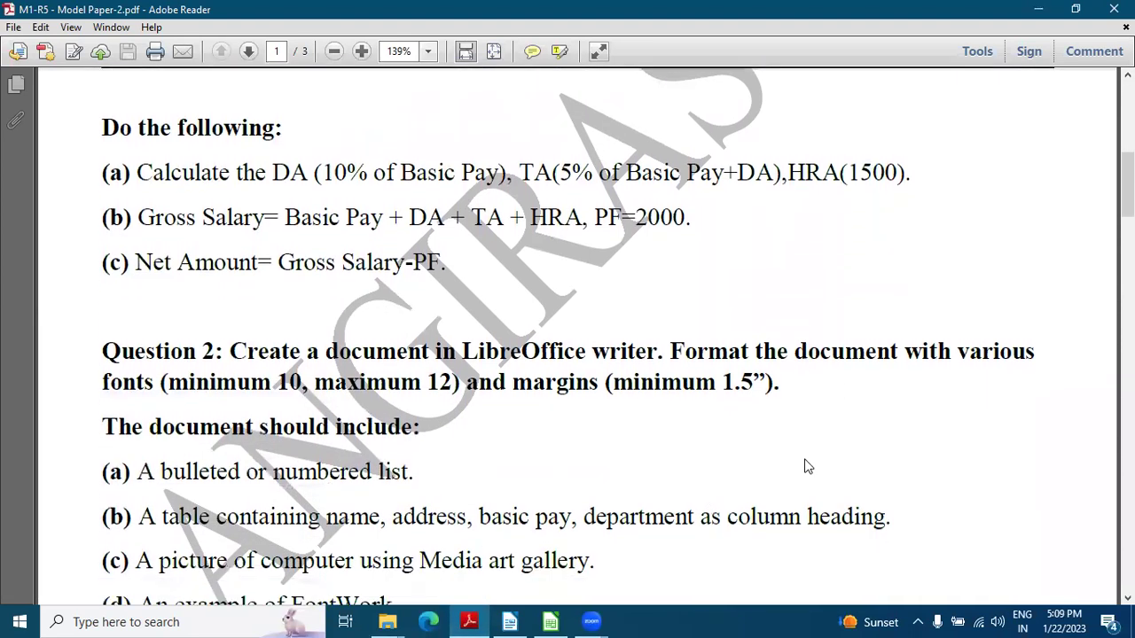
pyautogui.scroll(-3, 808, 467)
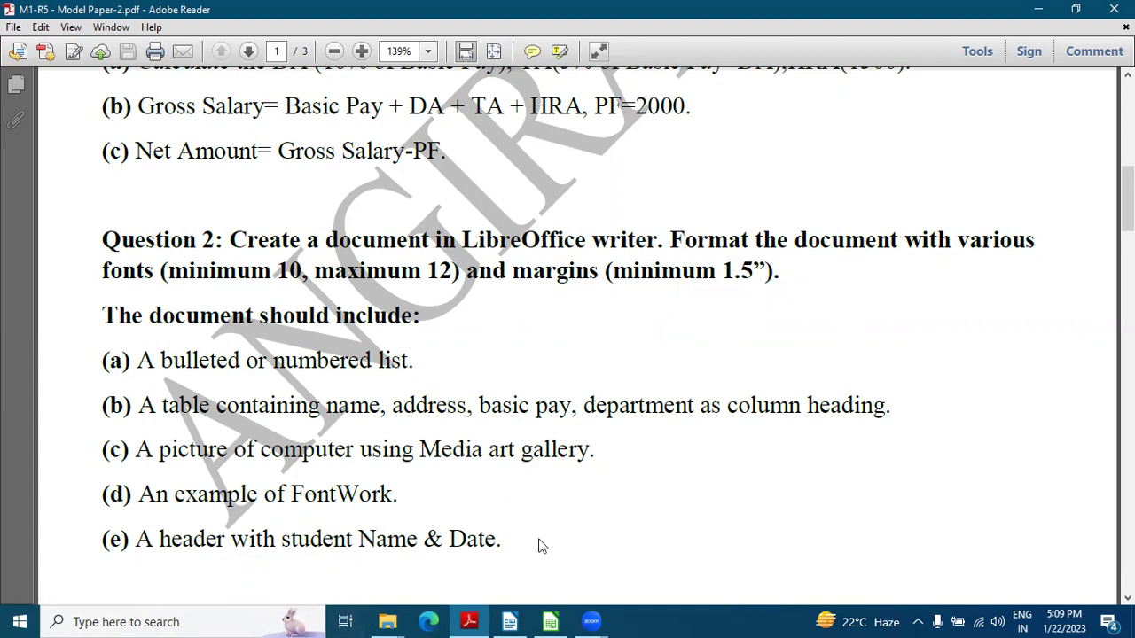
# Switch to the blank LibreOffice Writer document and open the paper format and margin settings of its default page style.
pyautogui.click(511, 621)
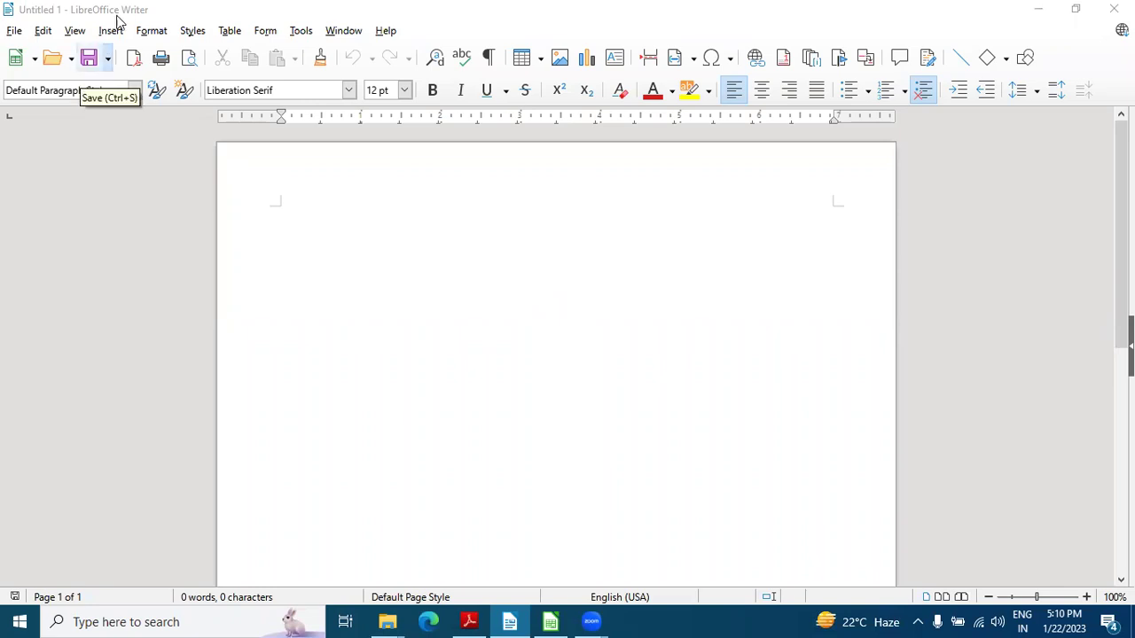
pyautogui.click(154, 35)
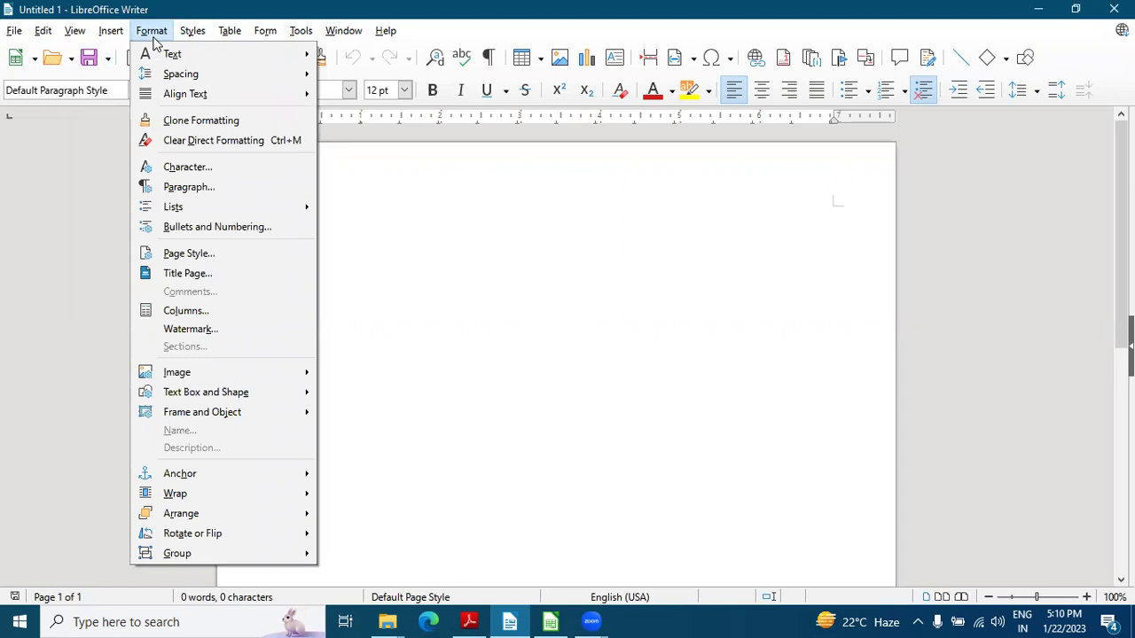
pyautogui.click(209, 260)
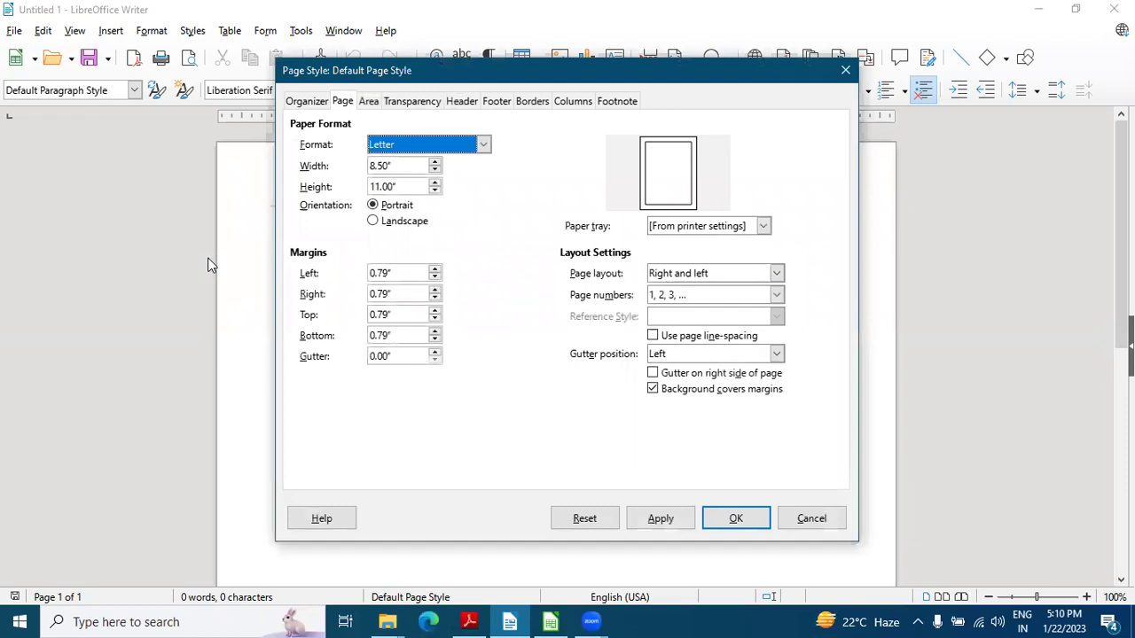
pyautogui.click(321, 103)
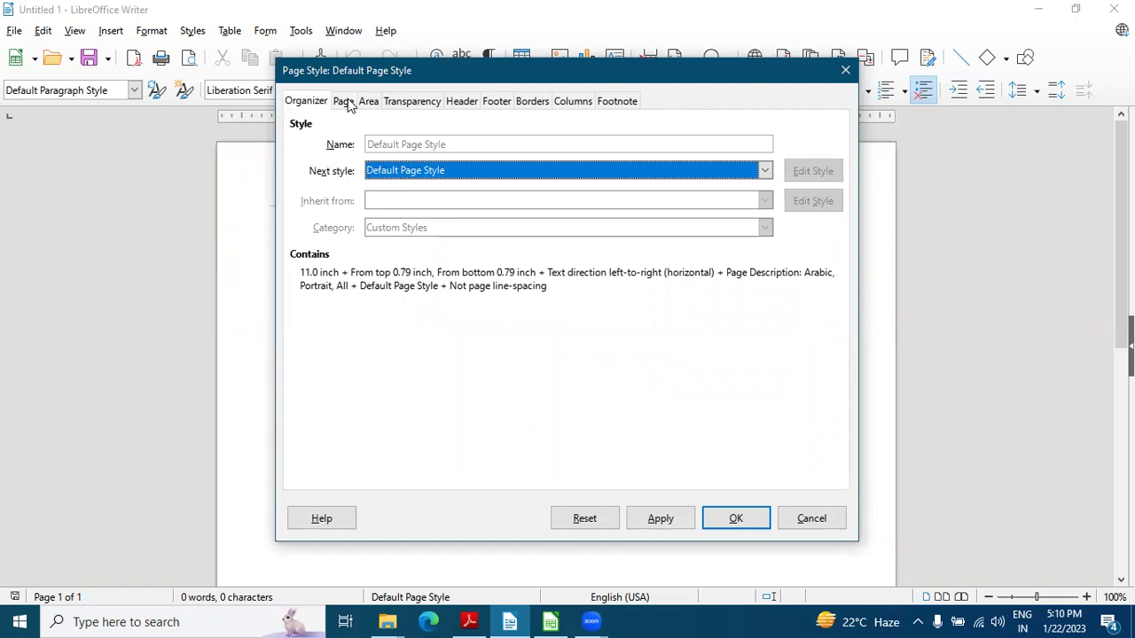
pyautogui.click(349, 103)
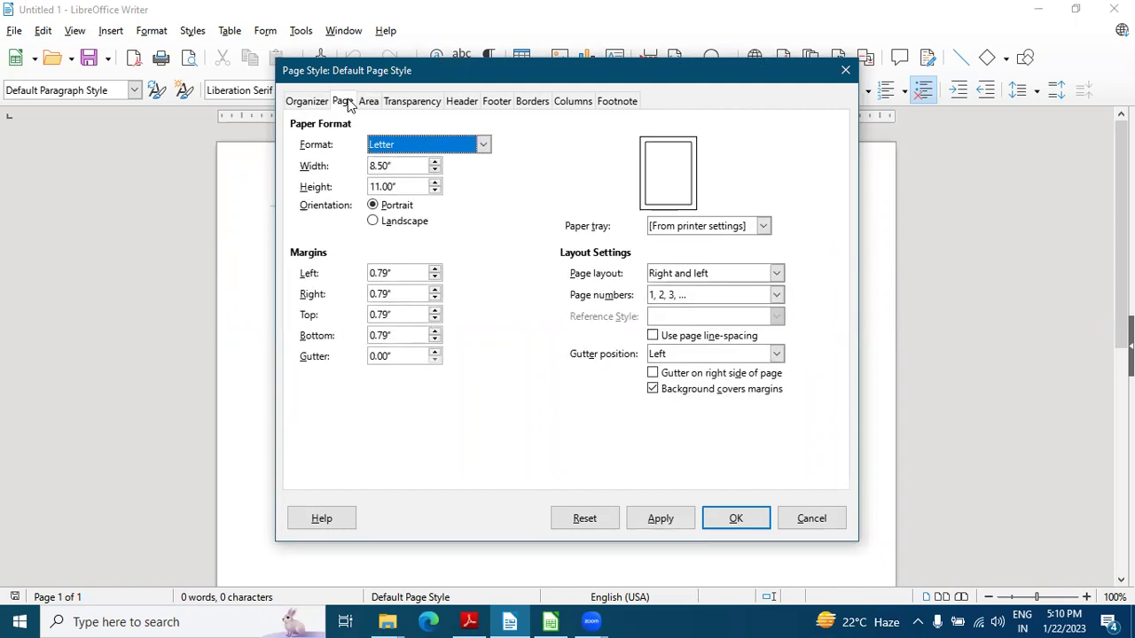